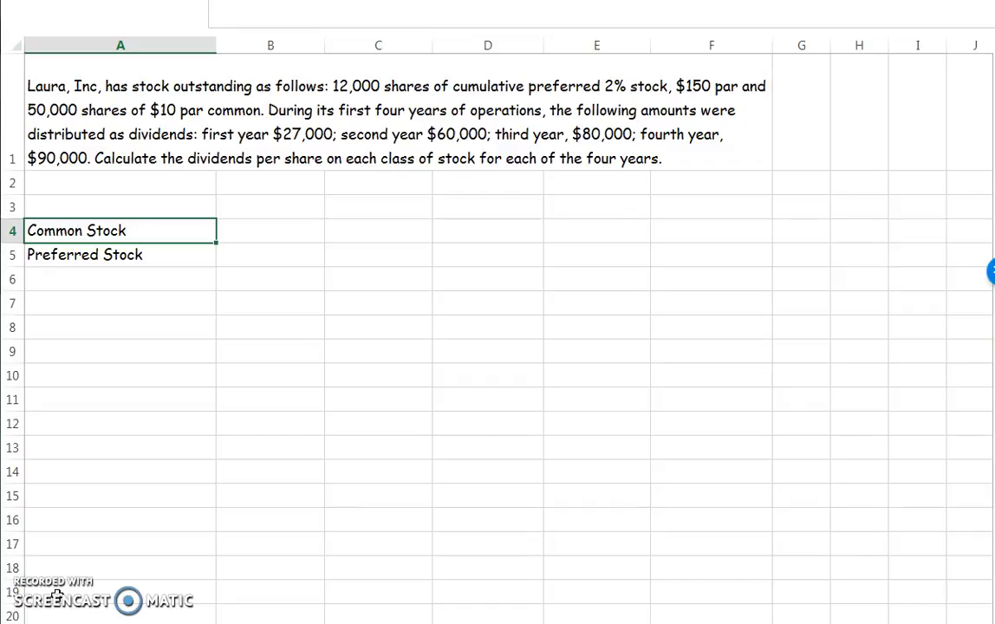
- Enter the question "How to calculate dividends for preferred stockholders?" in cell A7
click(130, 254)
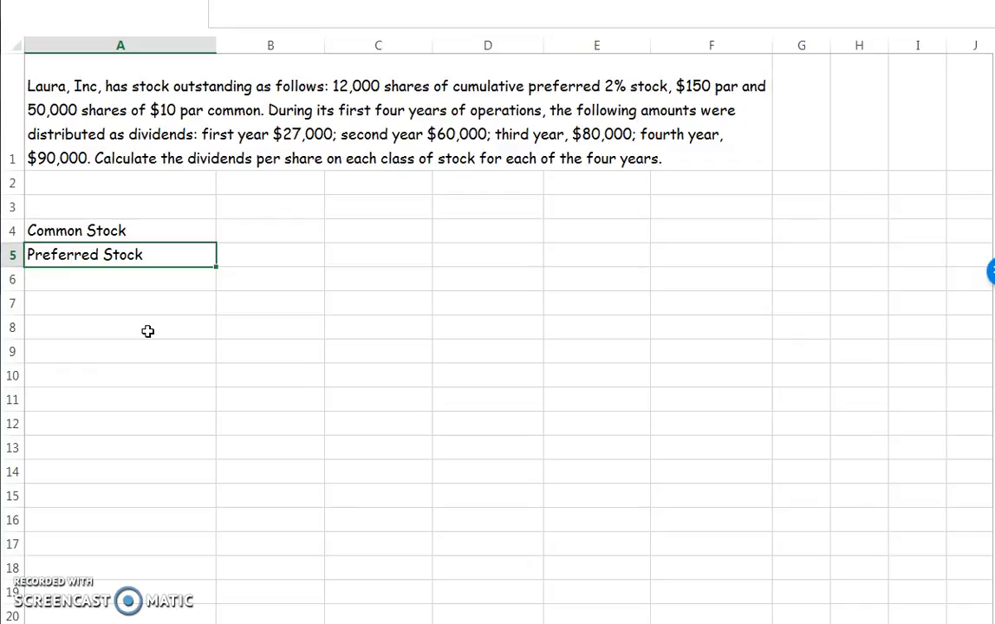
click(149, 302)
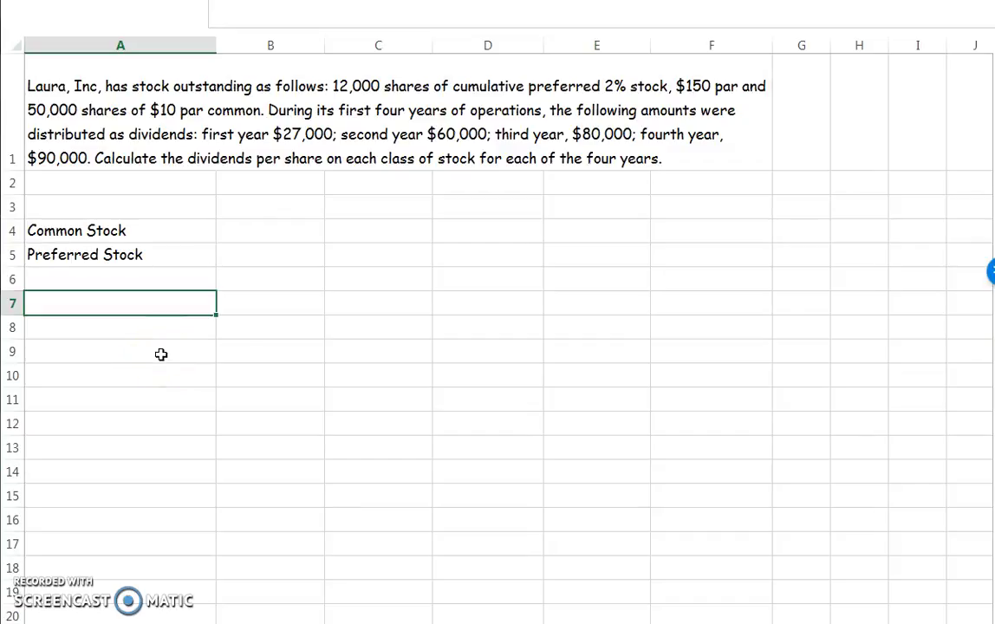
text(How to calcula)
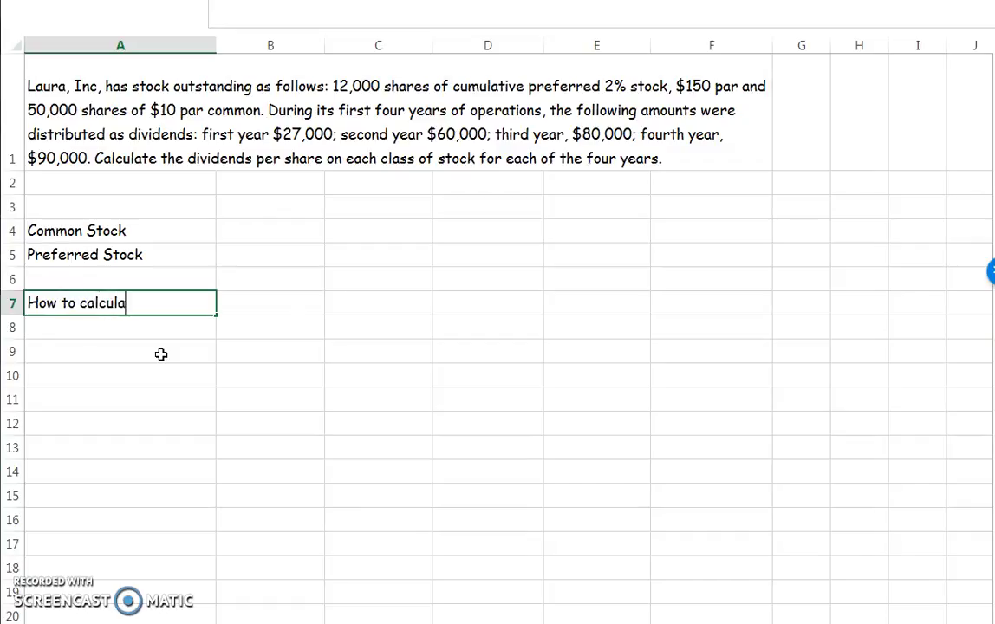
text(te dividends for pre)
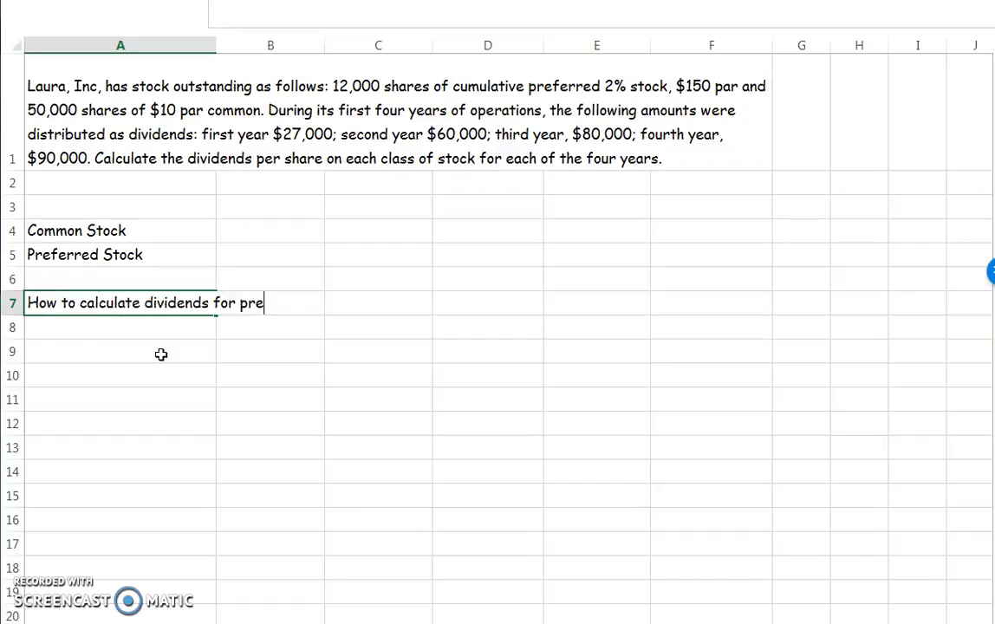
text(ferred stockholders?)
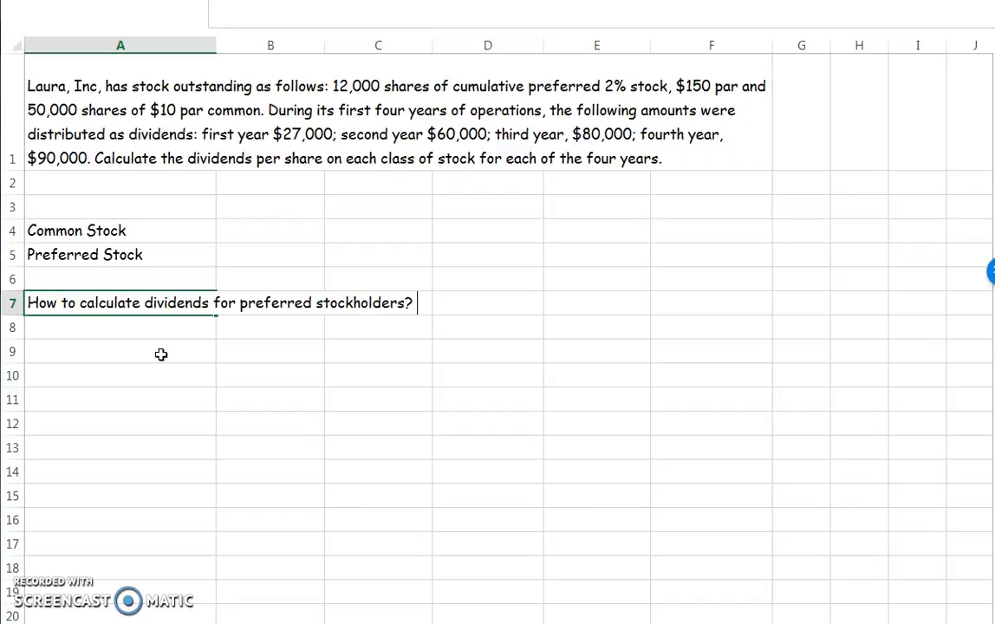
key(Return)
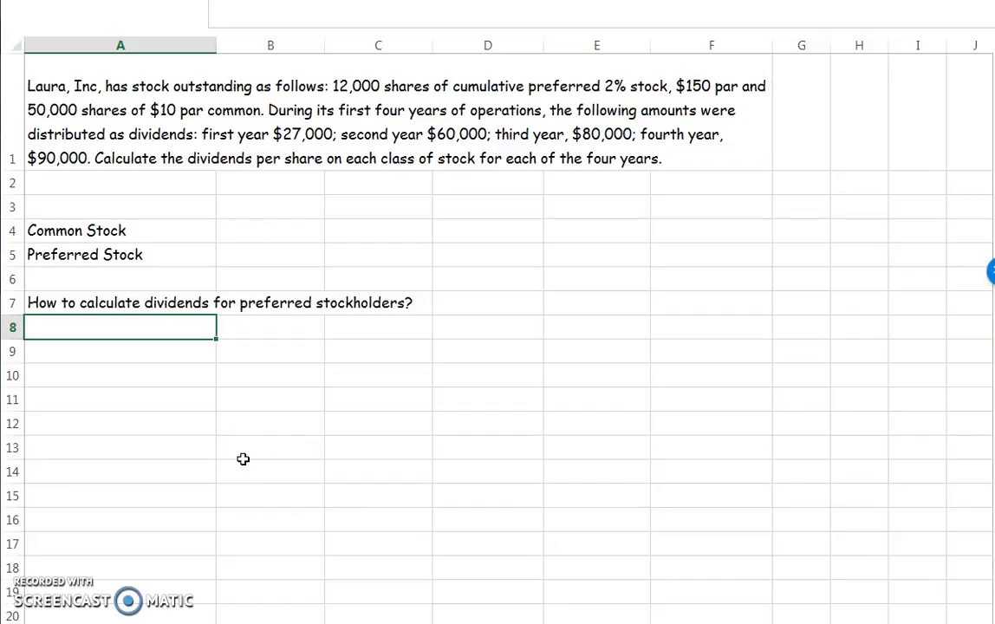
- Enter the calculation rule "Percentage x par value x # of shares" in cell A8
text(Percentage x)
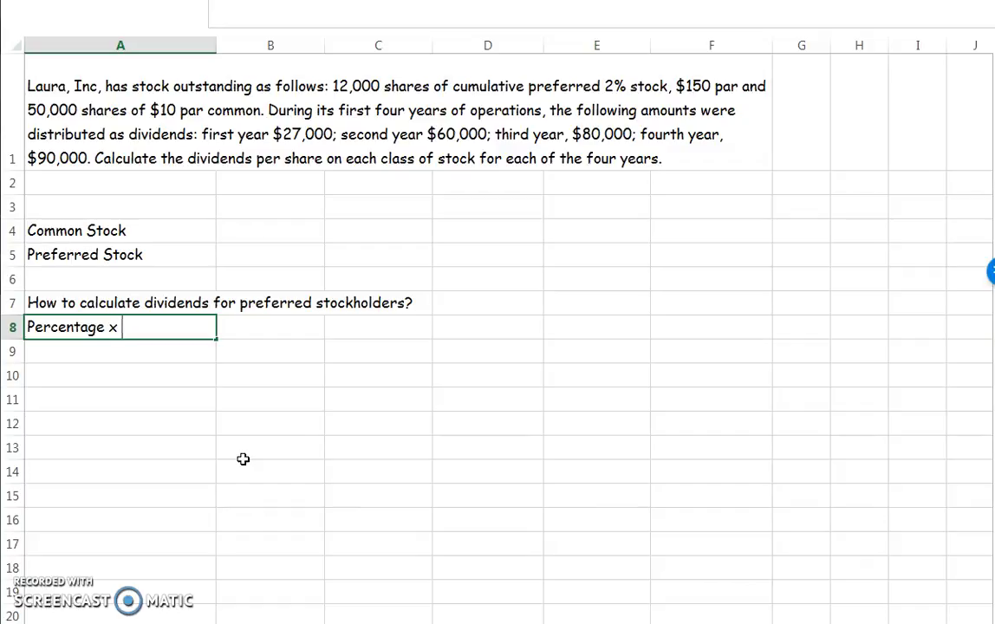
text( par value )
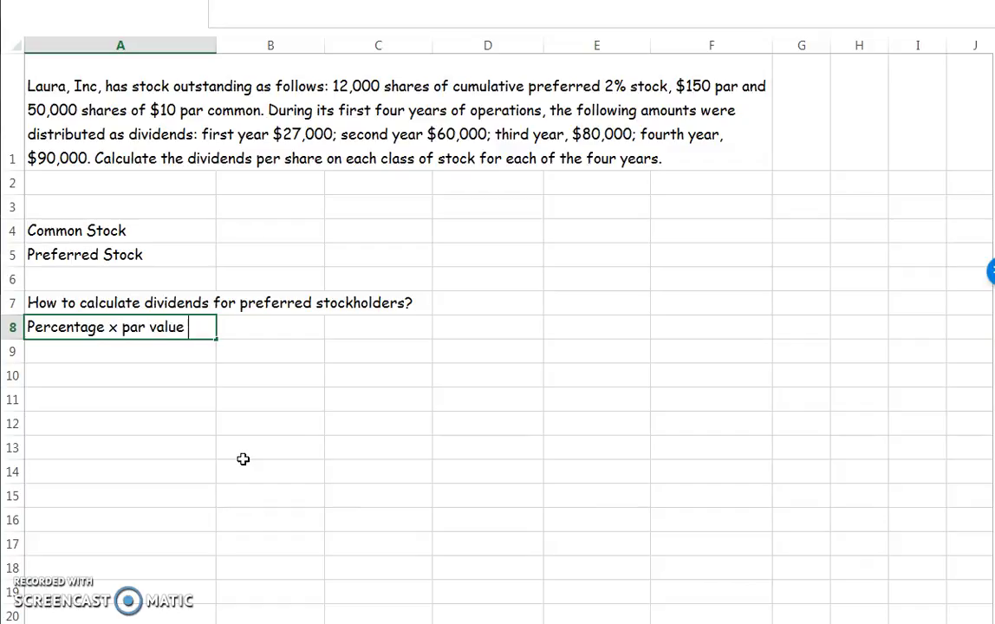
text(x # of shares)
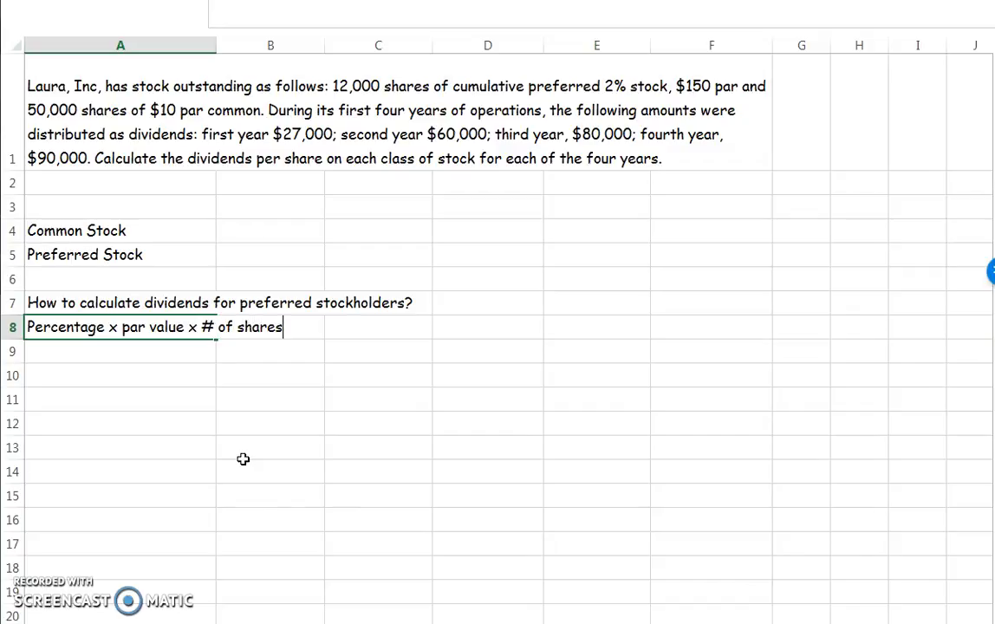
key(Return)
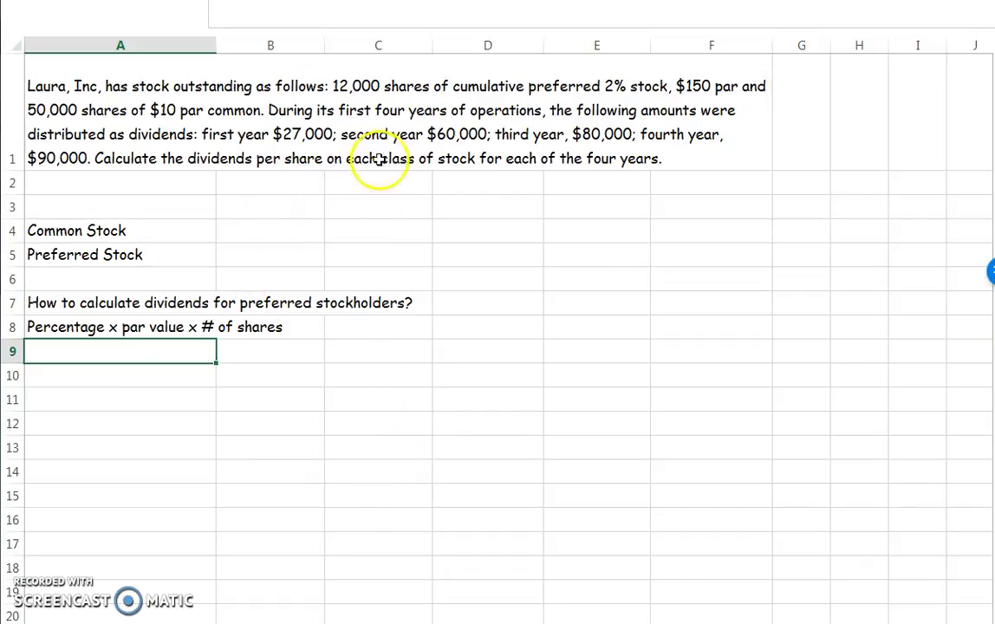
- Enter "Preferred Stock: 12,000 shares, 2%, $150" in cell A10
click(122, 375)
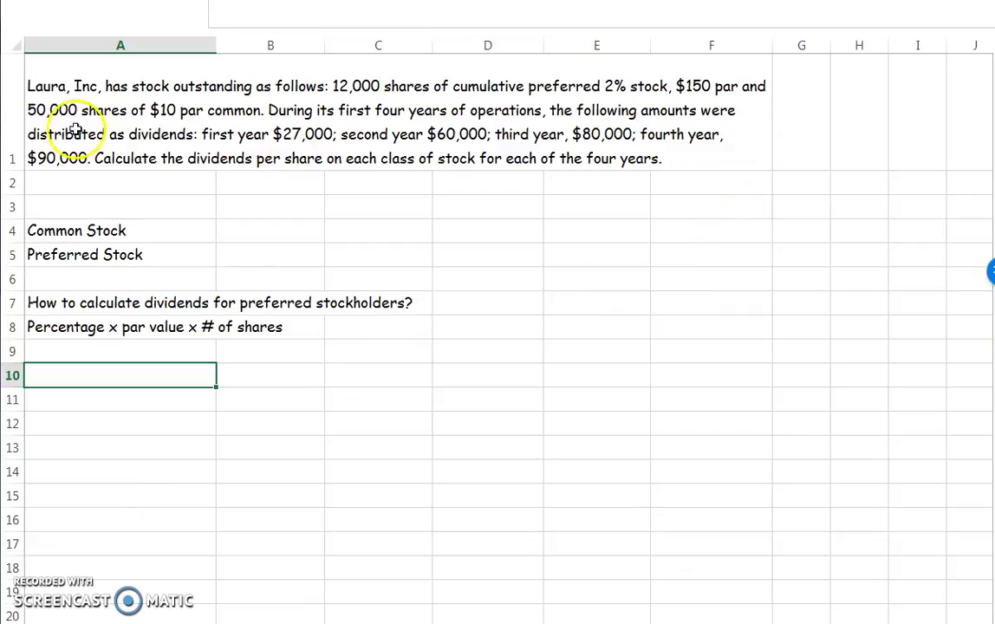
text(Per)
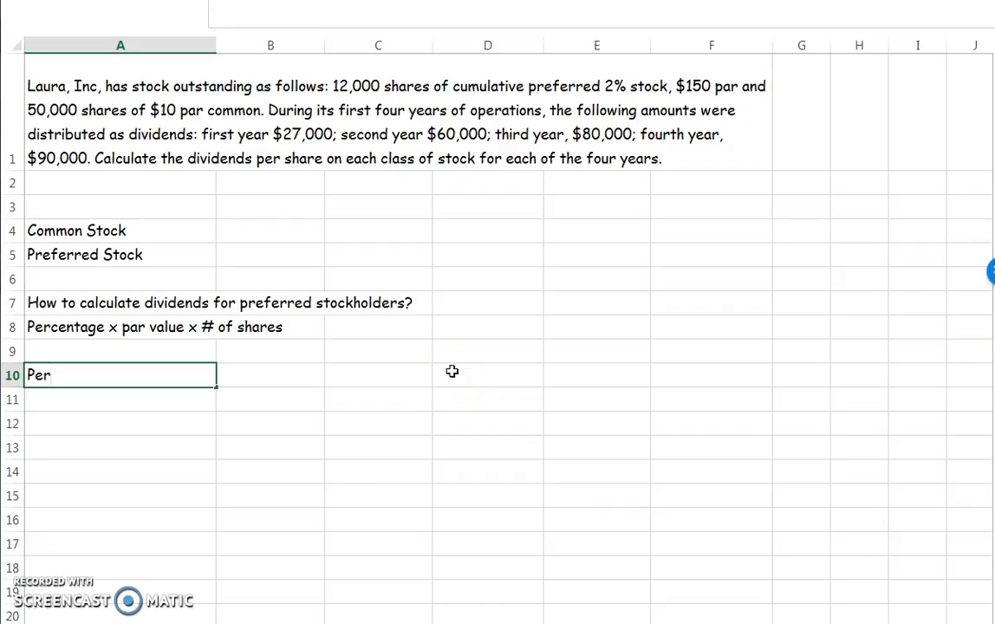
key(BackSpace)
key(BackSpace)
text(referred Stock: )
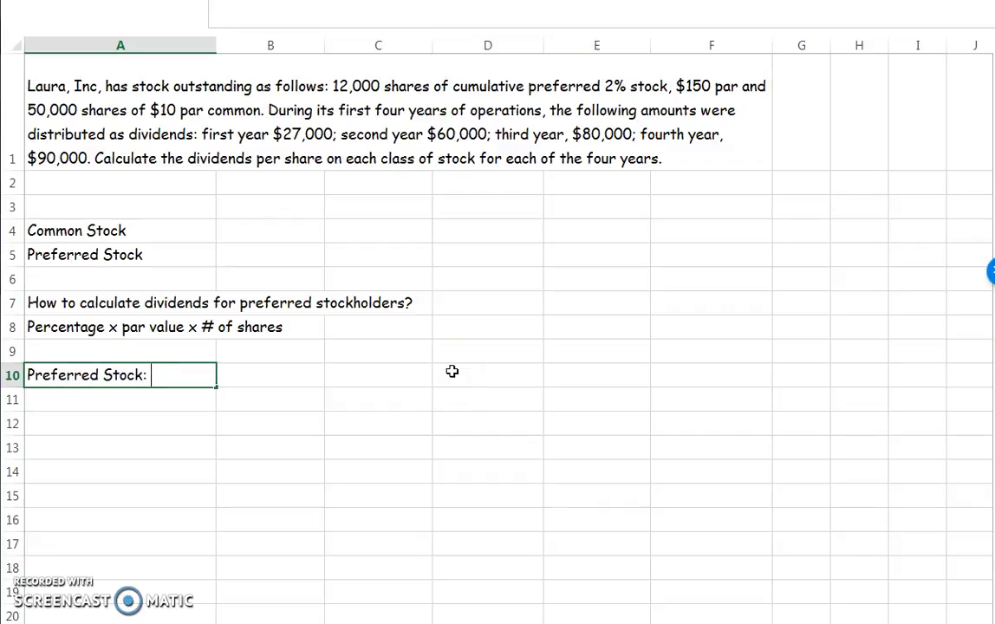
text(12,000 shaes)
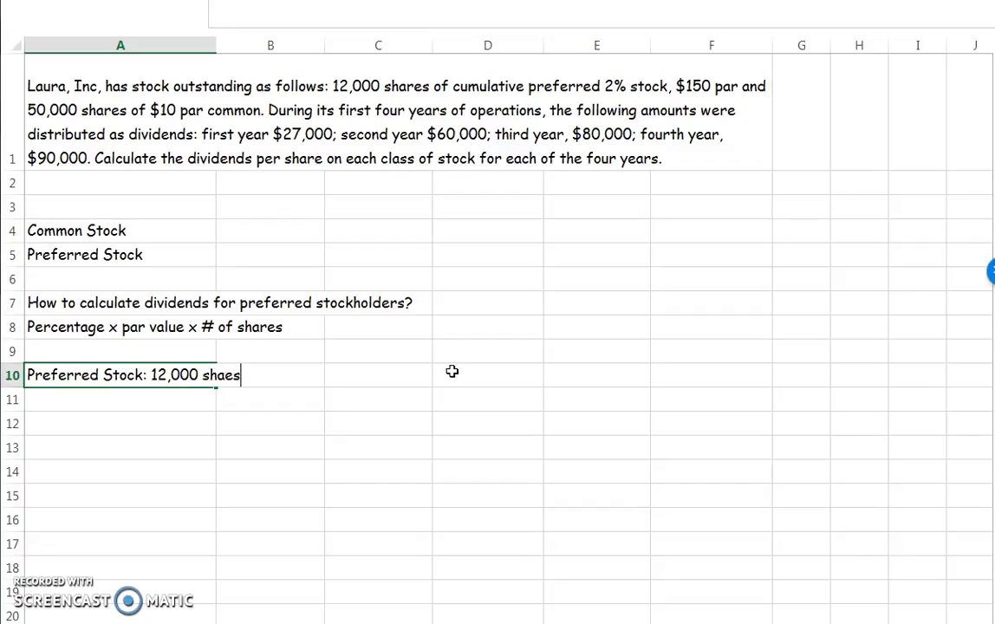
key(BackSpace)
key(BackSpace)
text(res, 2%, $150)
key(Return)
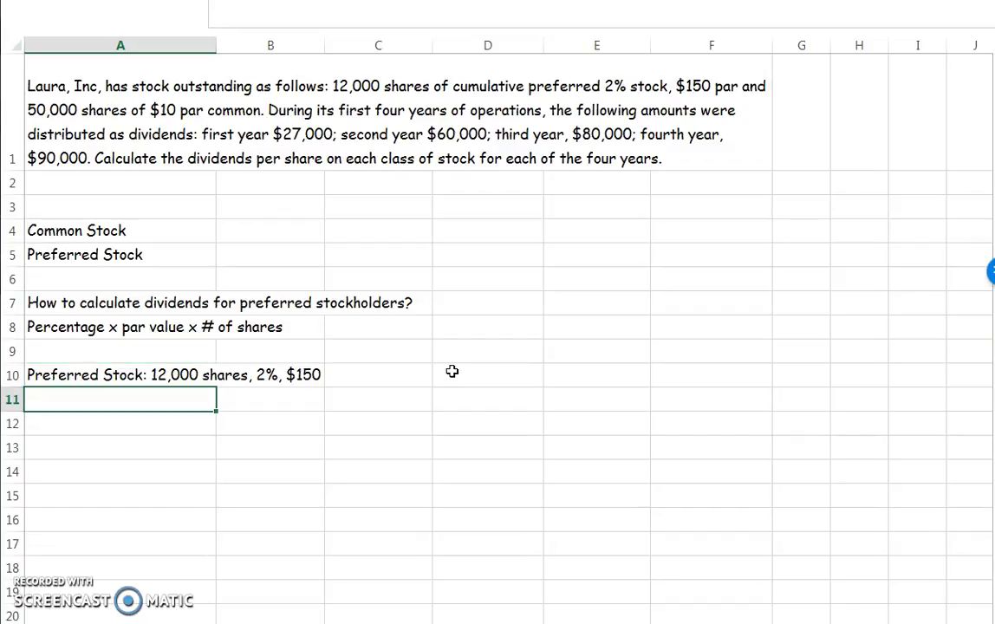
- Enter "Common Stock 50,000 shares $10" in cell A11
text(Common Stock)
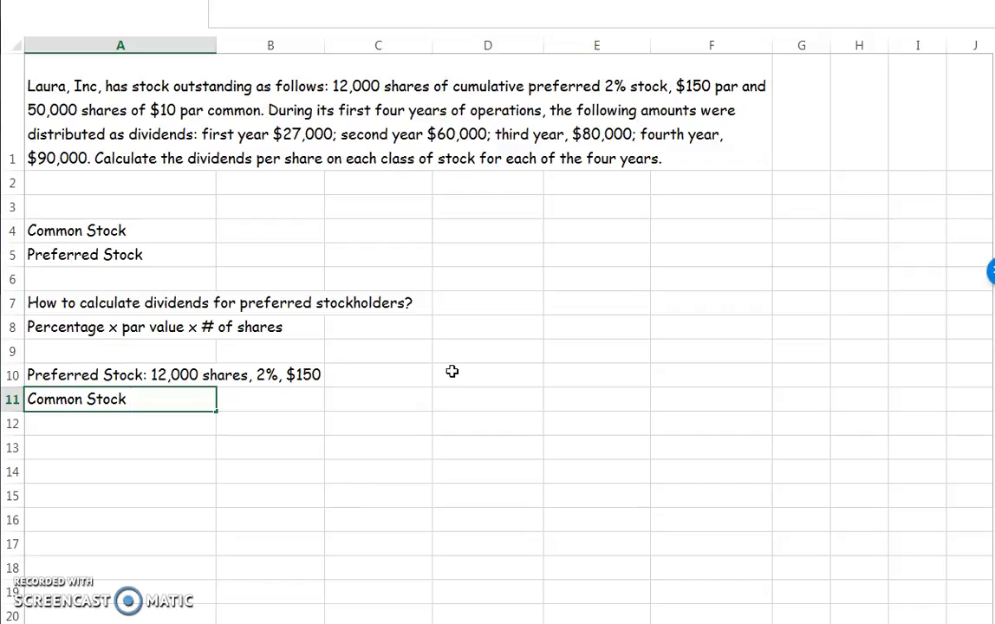
text(50,000 shares )
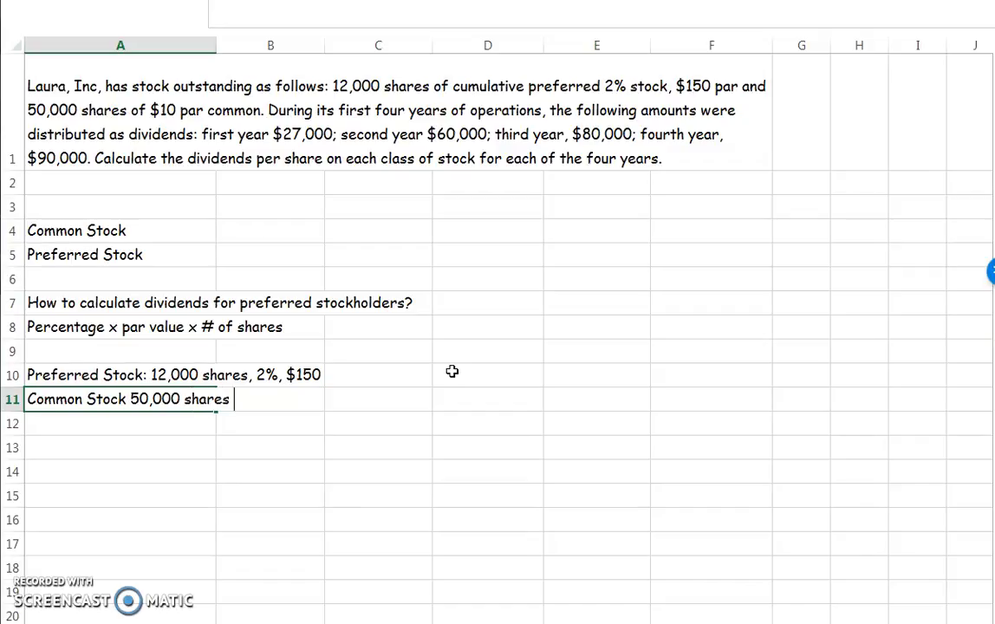
text($10)
key(Return)
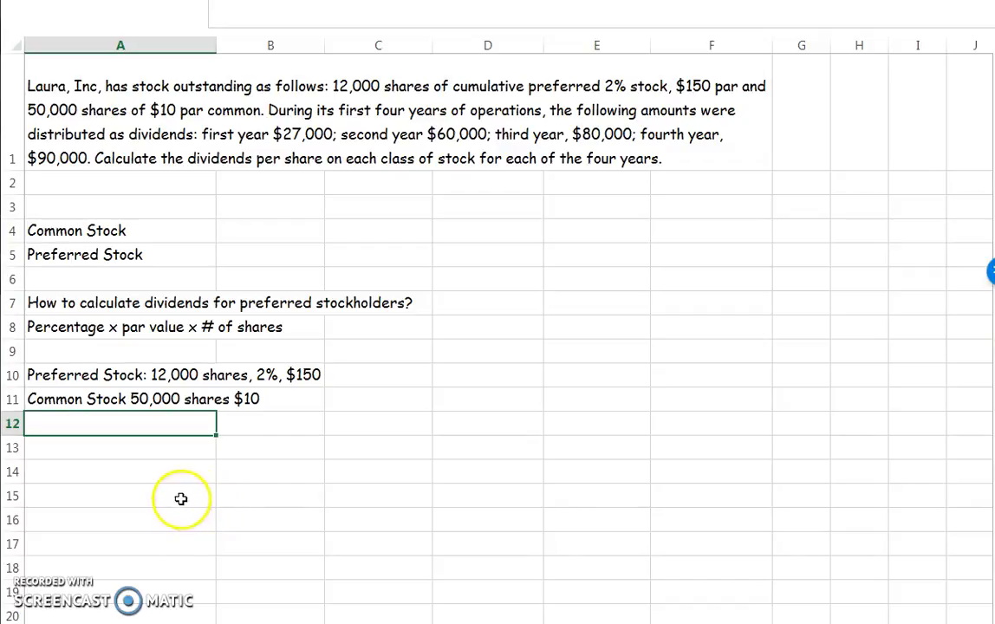
click(62, 375)
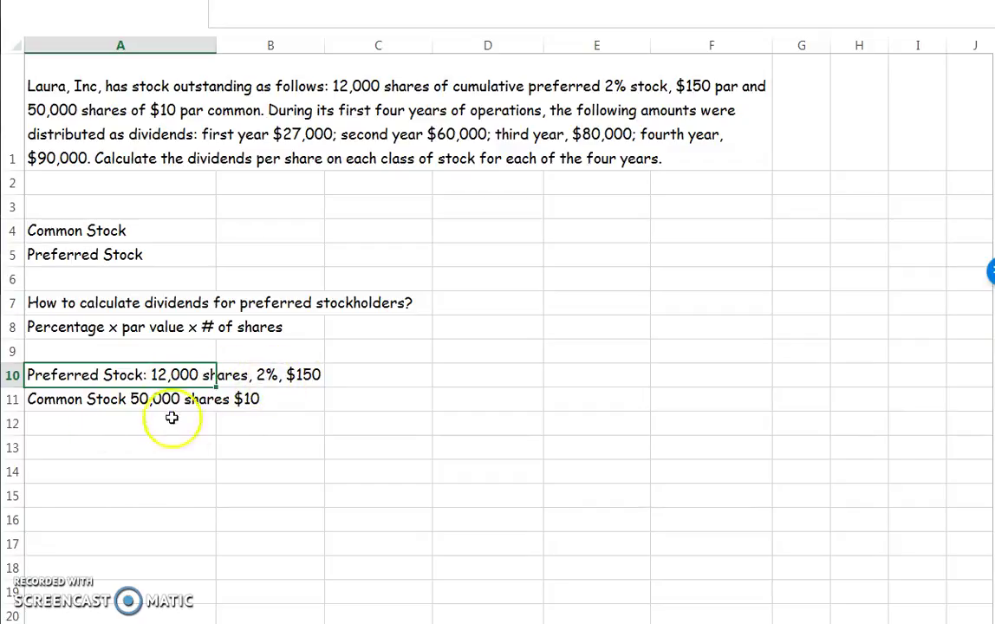
click(128, 404)
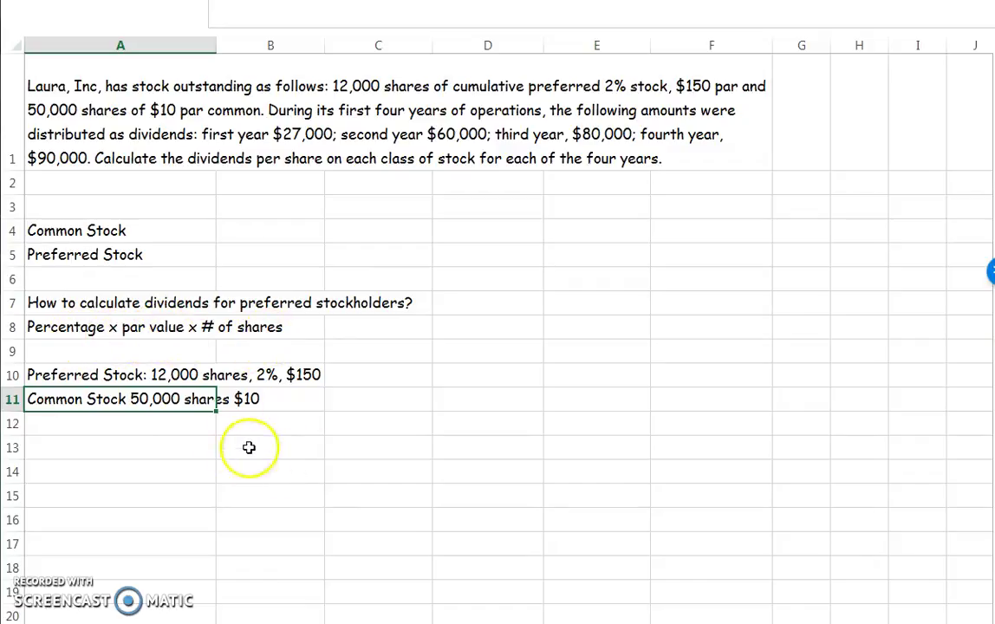
- Add the row "Percent" with .02 in A13:B13 and the row "Par" with 150 in A14:B14
click(116, 448)
text(P)
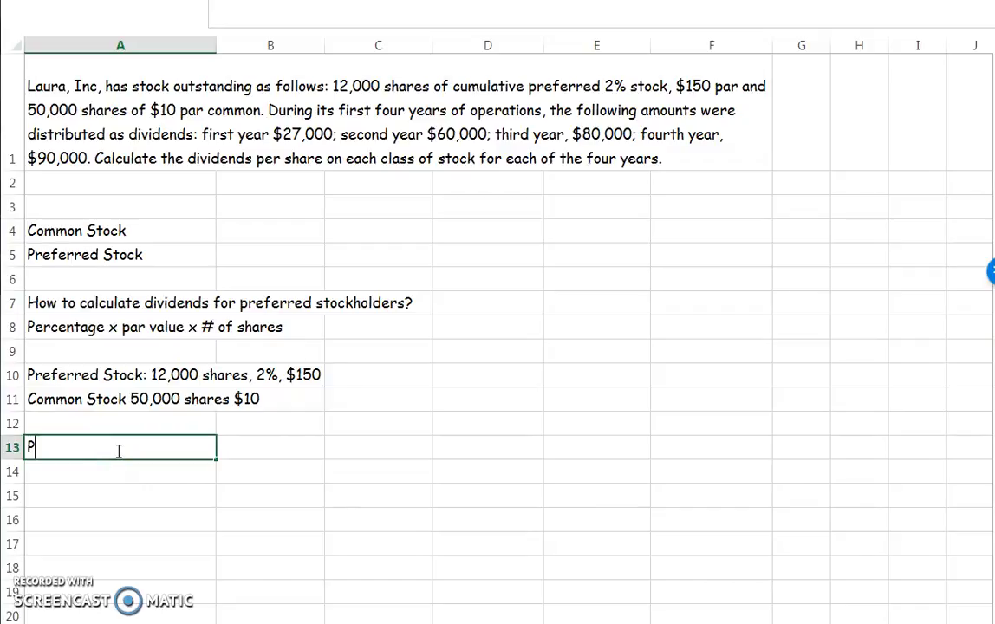
text(ercent)
key(Tab)
text(.02)
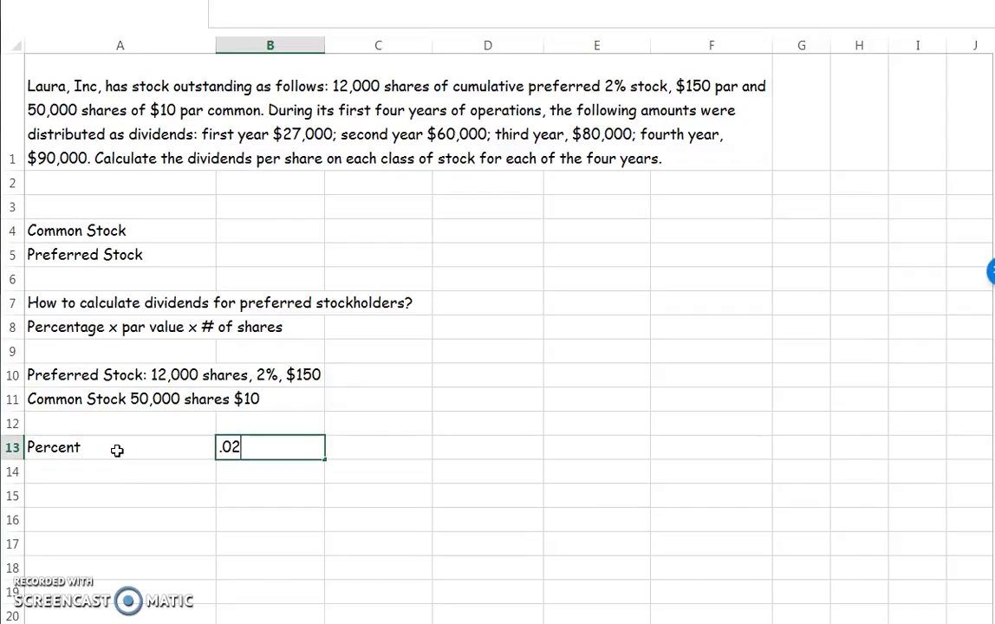
key(Return)
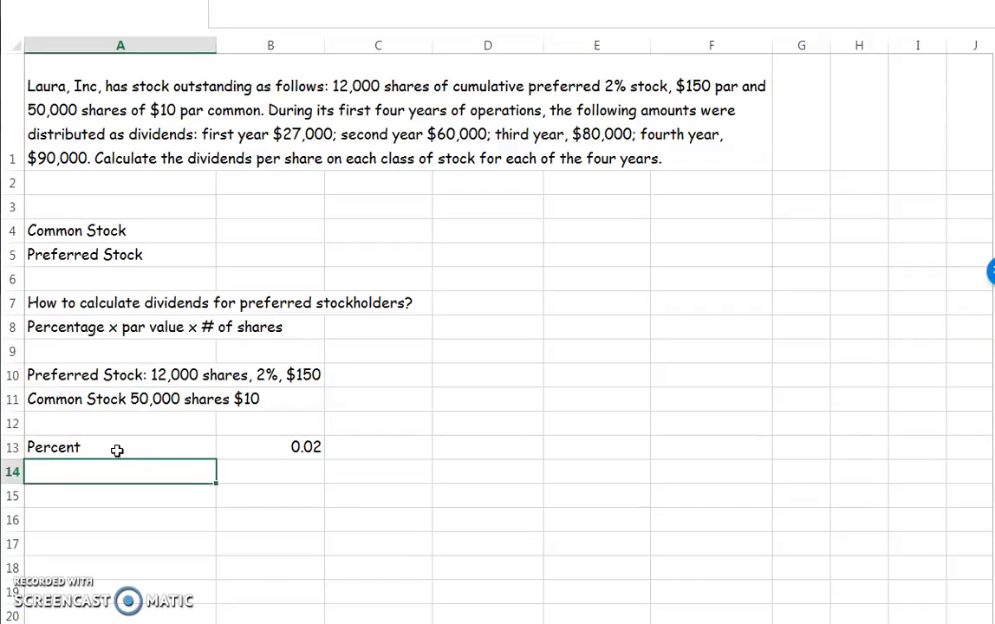
text(Par)
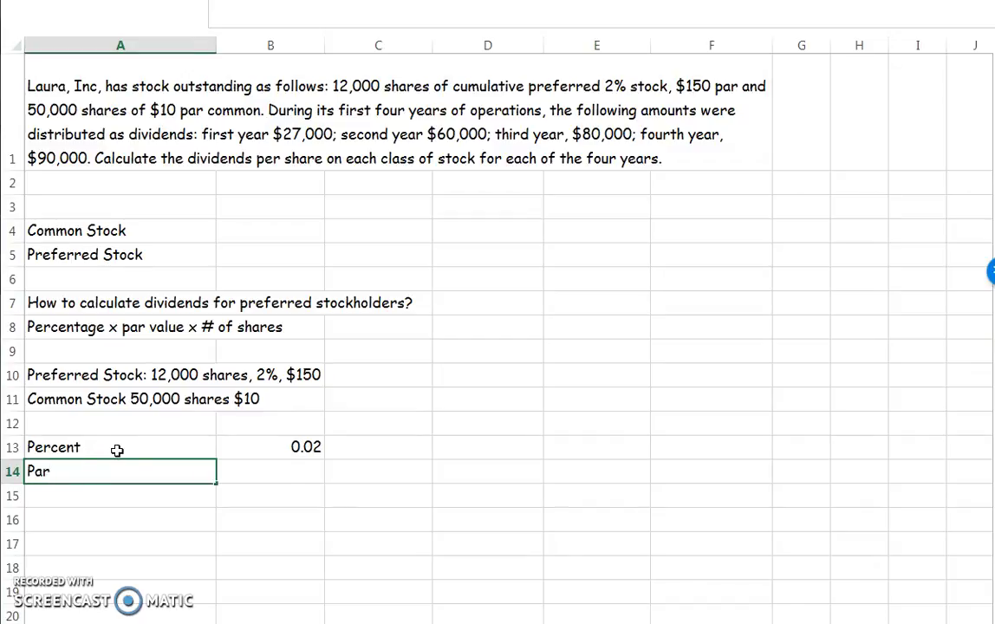
key(Tab)
text(150)
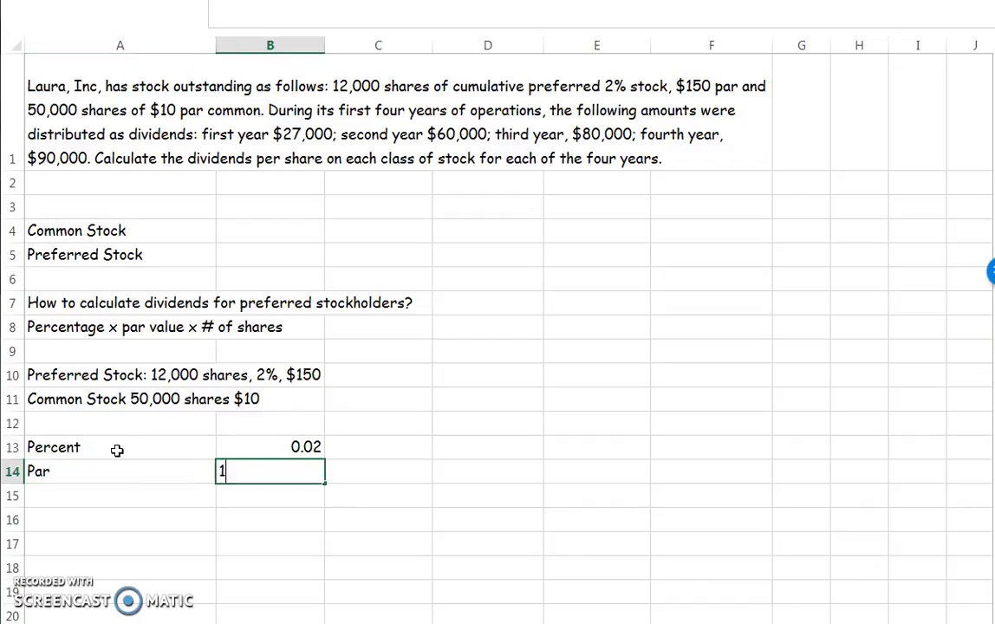
key(Return)
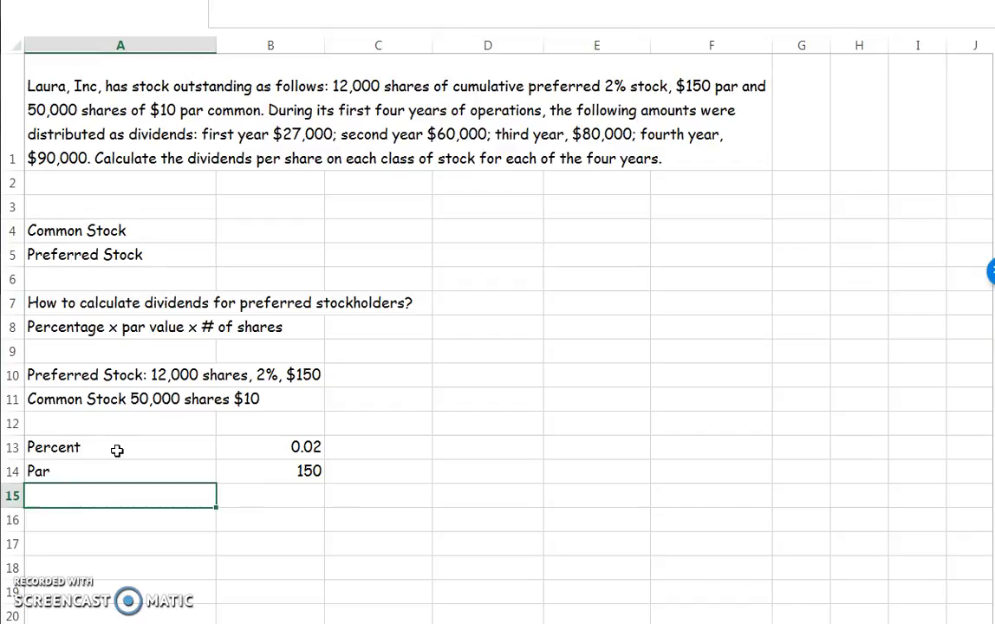
- Add the row "# of shares" with 12000 in A15:B15
text(# of shre)
key(BackSpace)
text(ares)
key(Tab)
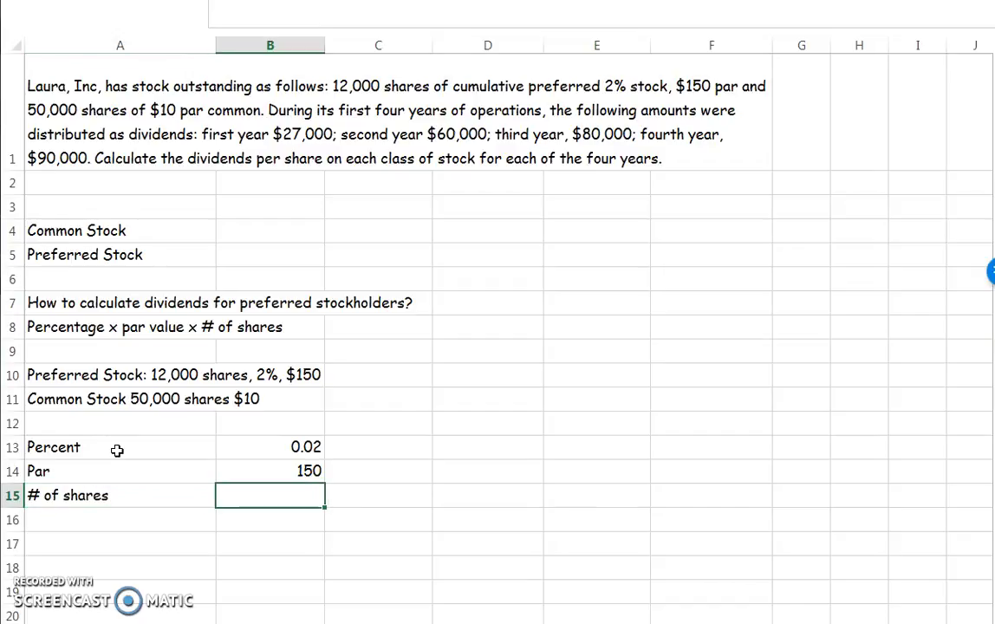
text(12000)
key(Return)
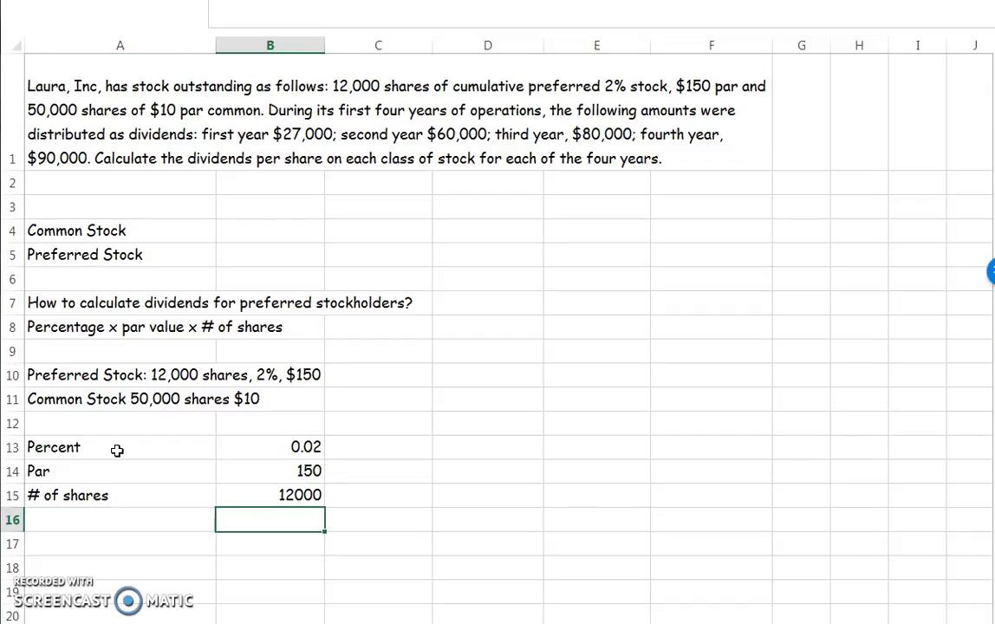
- Calculate the preferred dividend in B16 as =B13*B14*B15 and format it with a thousands separator and two decimals
text(=)
key(Up)
key(Up)
key(Up)
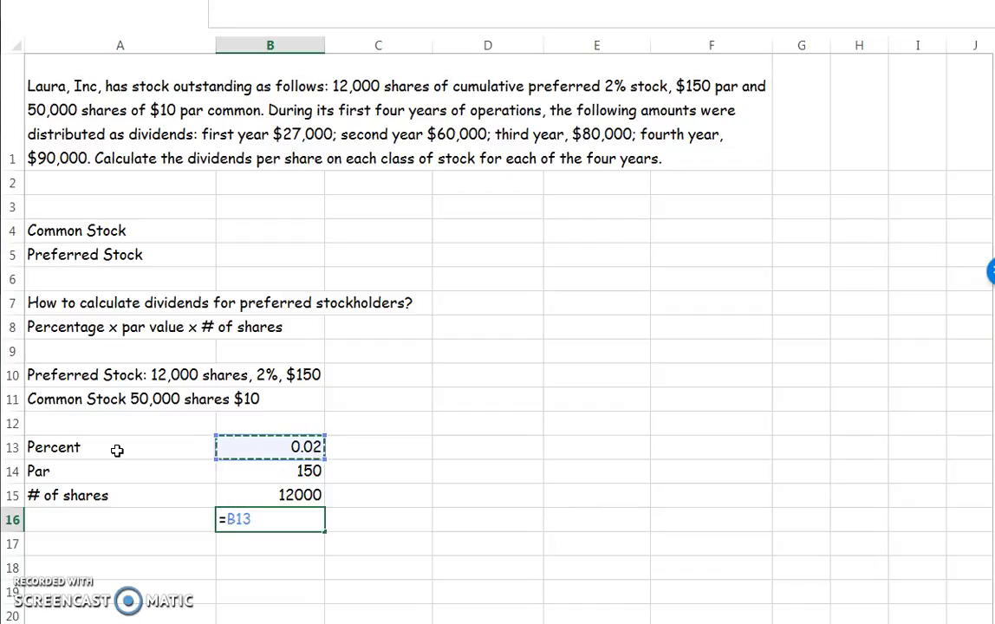
text(*)
key(Up)
key(Up)
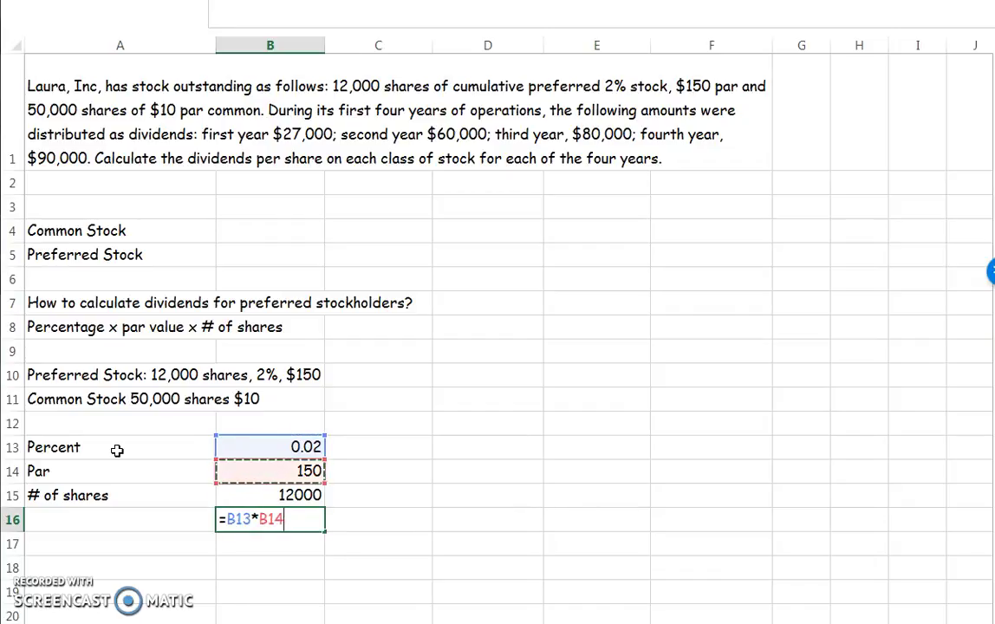
text(*)
key(Up)
key(Return)
key(Up)
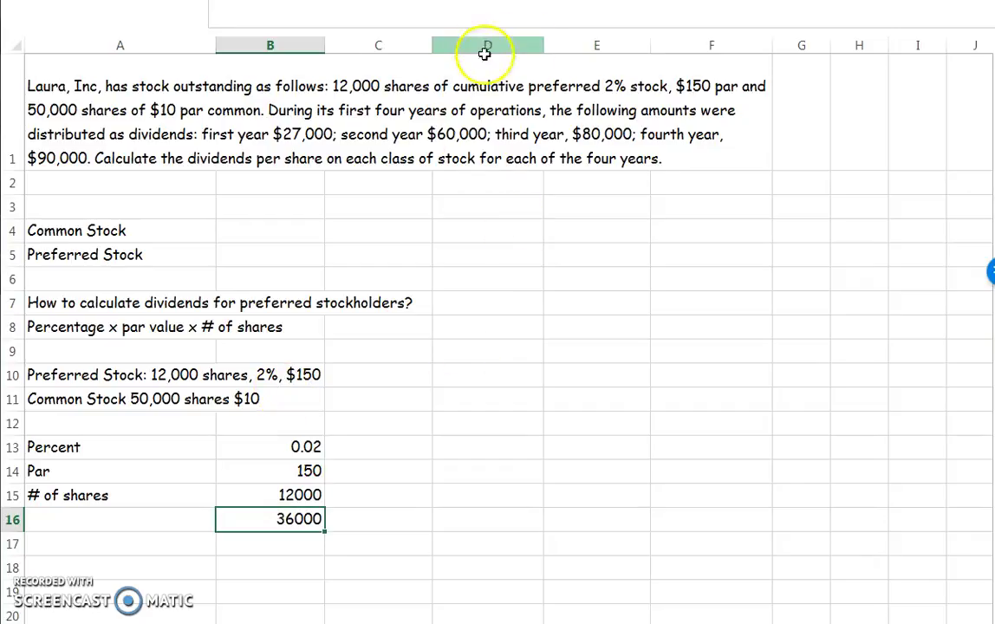
key(ctrl+shift+1)
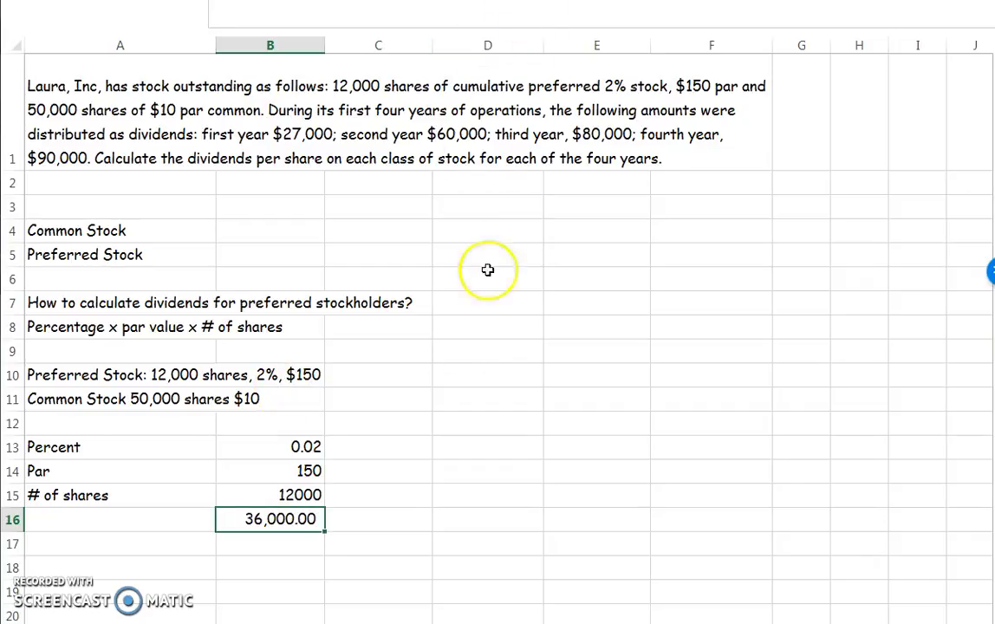
click(104, 519)
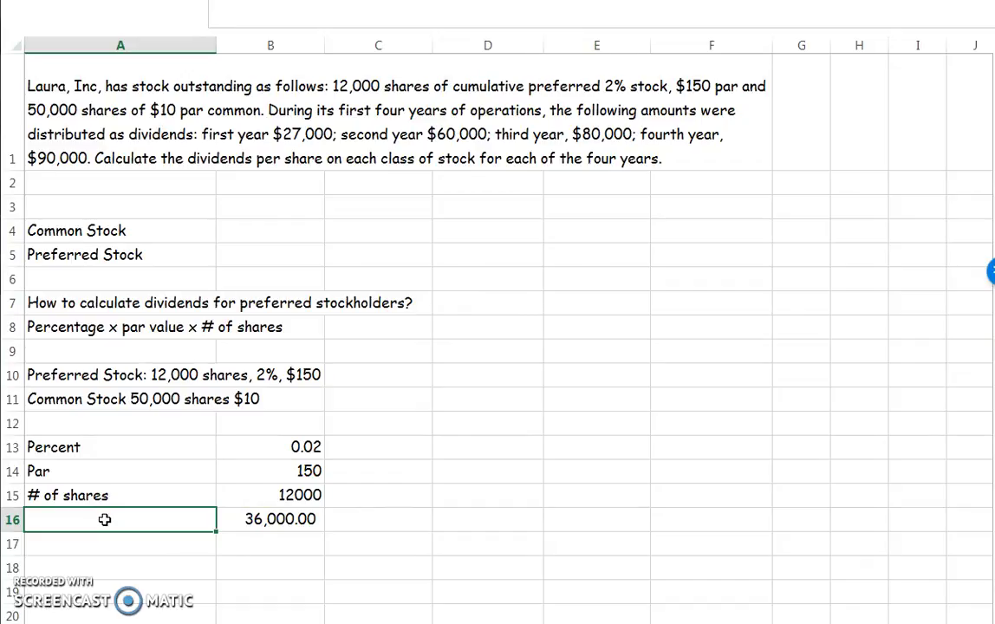
click(265, 519)
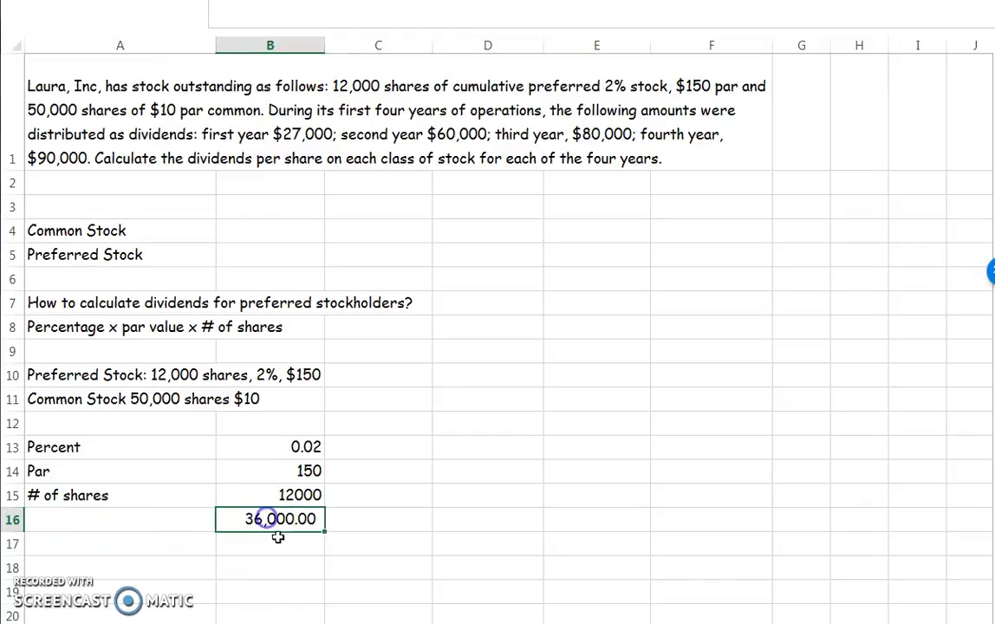
click(201, 567)
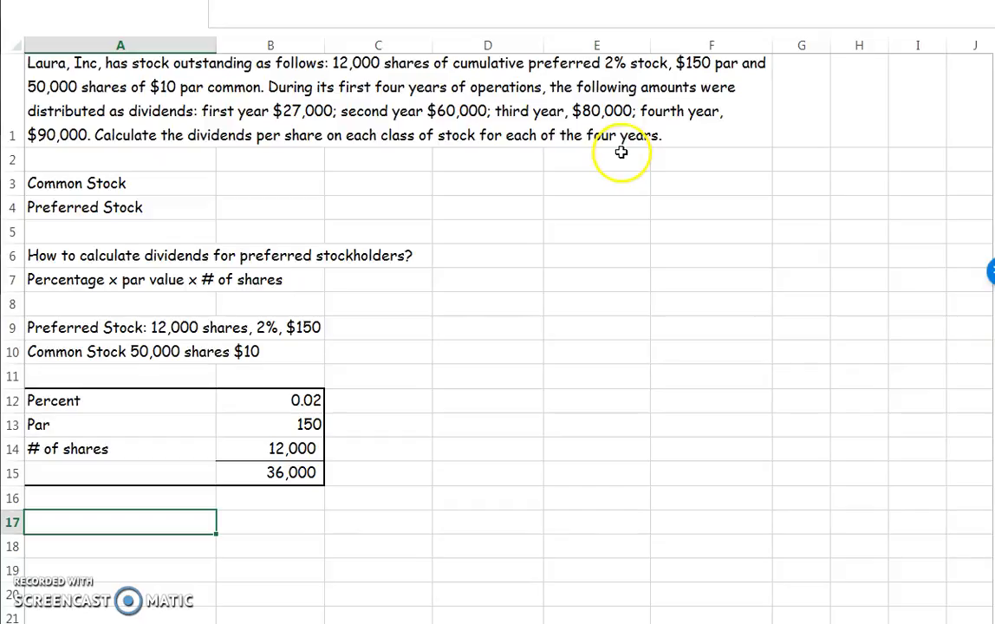
- Enter the column headings Year 1, Year 2, Year 3 and Year 4 in cells B17:E17
click(311, 521)
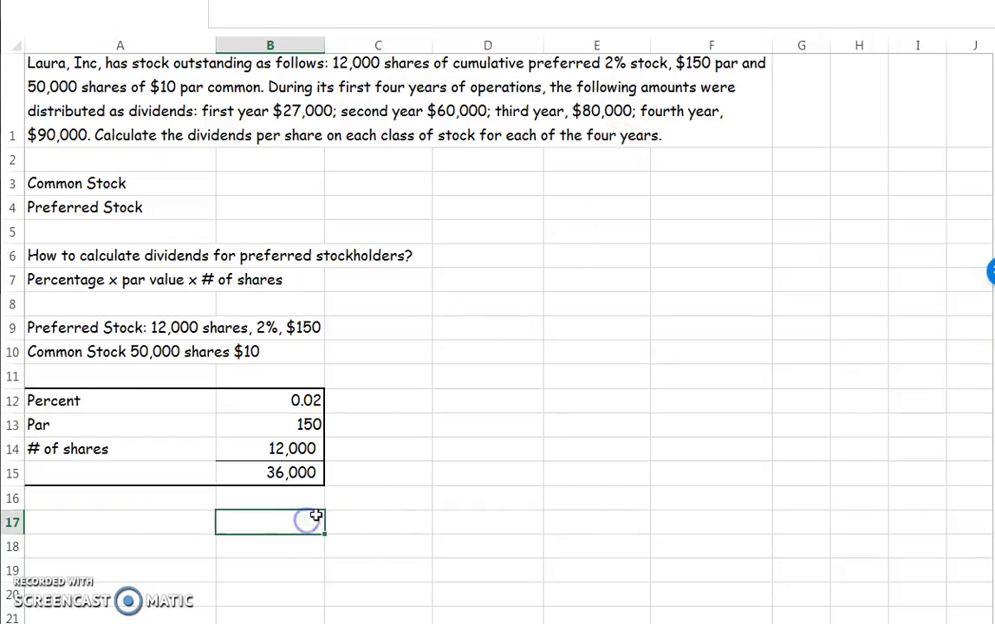
text(Year 1)
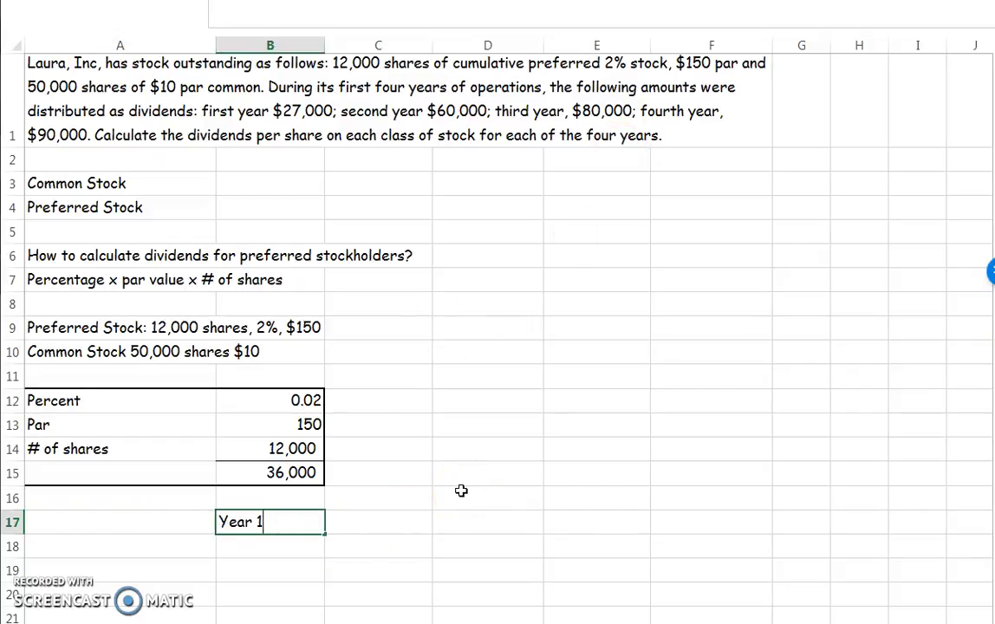
key(Tab)
text(Year 2)
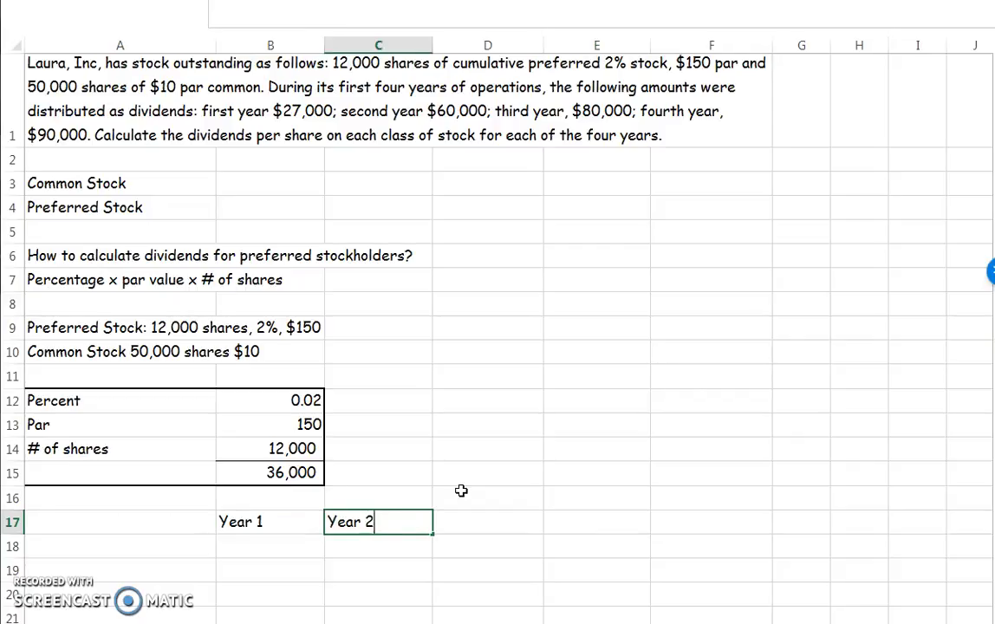
key(Tab)
text(Year)
key(Tab)
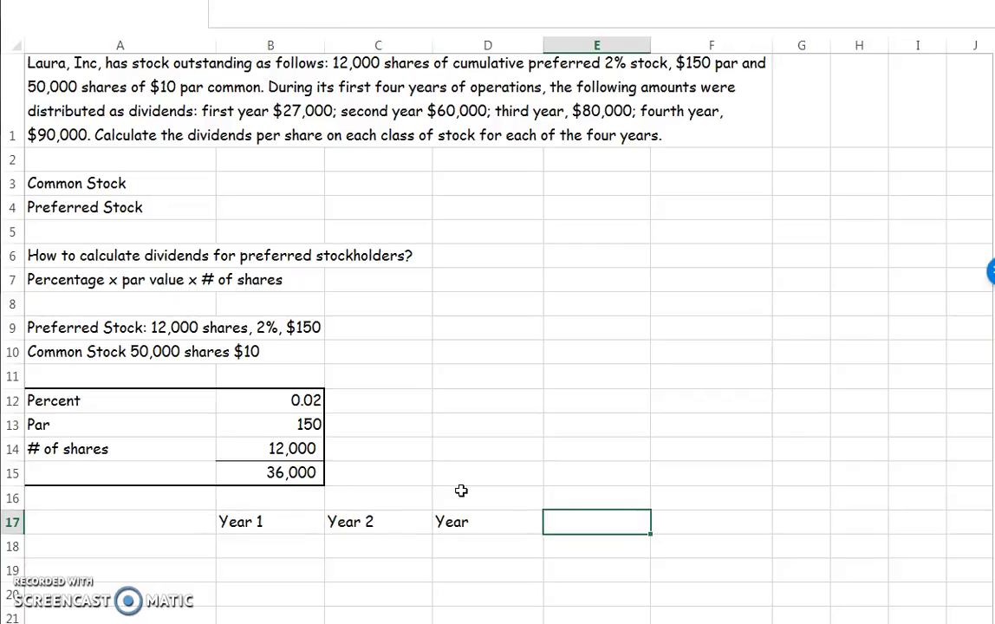
key(Left)
text(Year 3)
key(Tab)
text(Year 4)
key(Return)
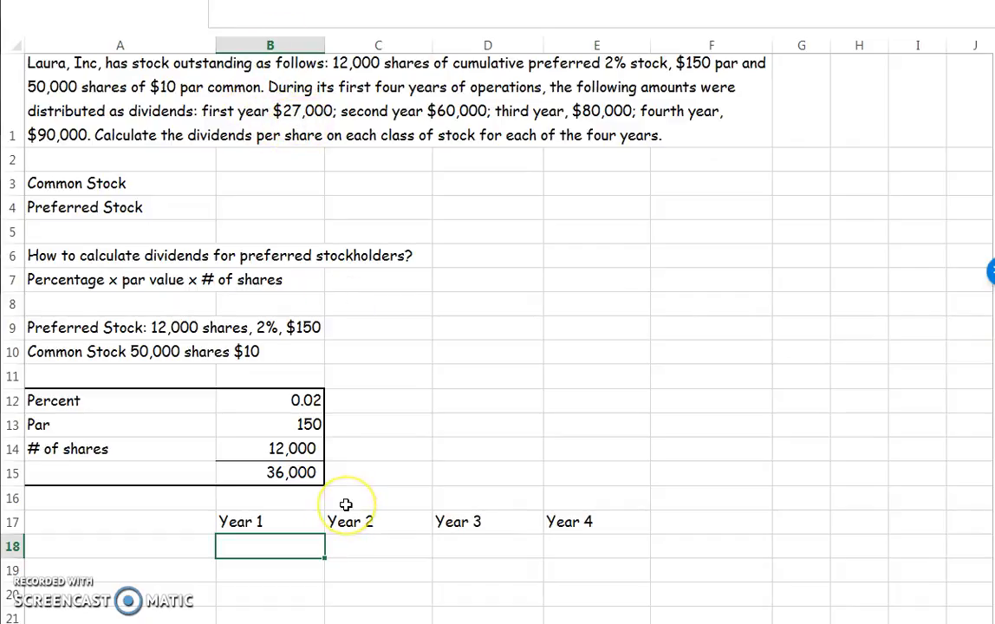
- Enter the yearly dividend totals 27,000, 60,000, 80,000 and 90,000 in B18:E18, formatted with thousands separators and no decimals
text(27000)
key(Tab)
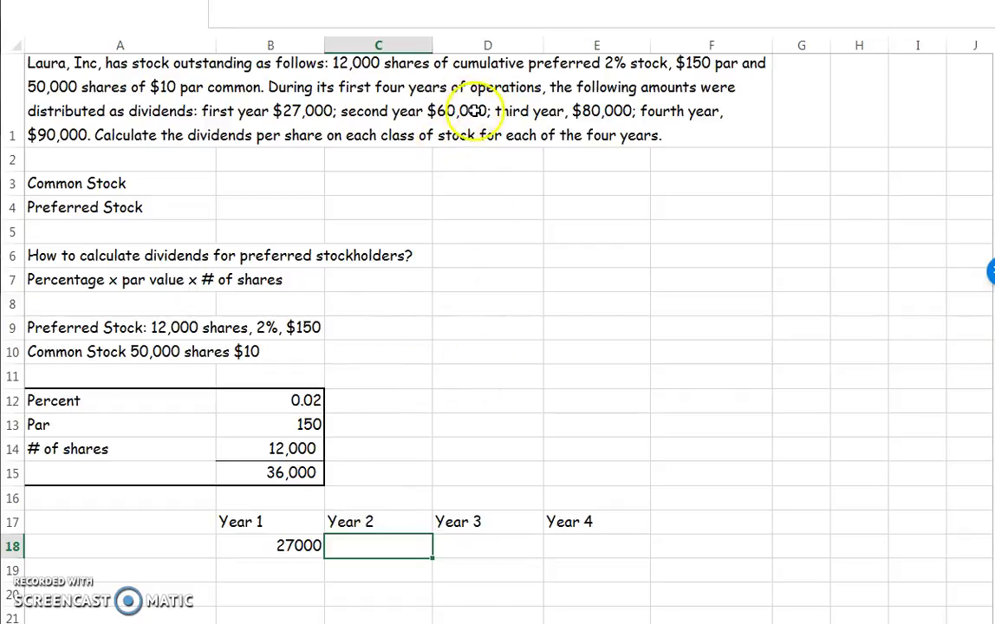
text(60)
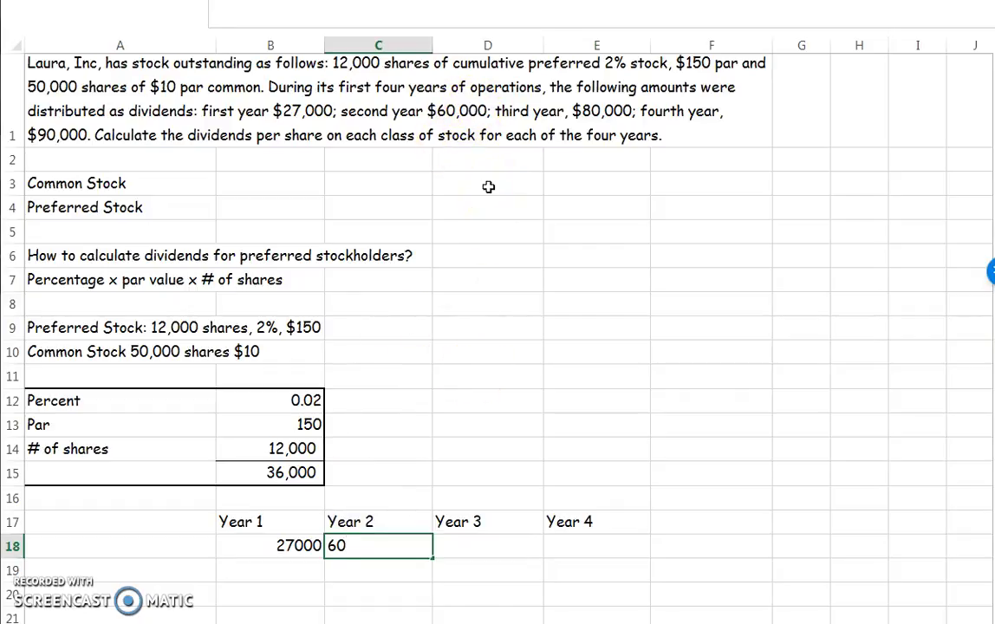
text(000)
key(Tab)
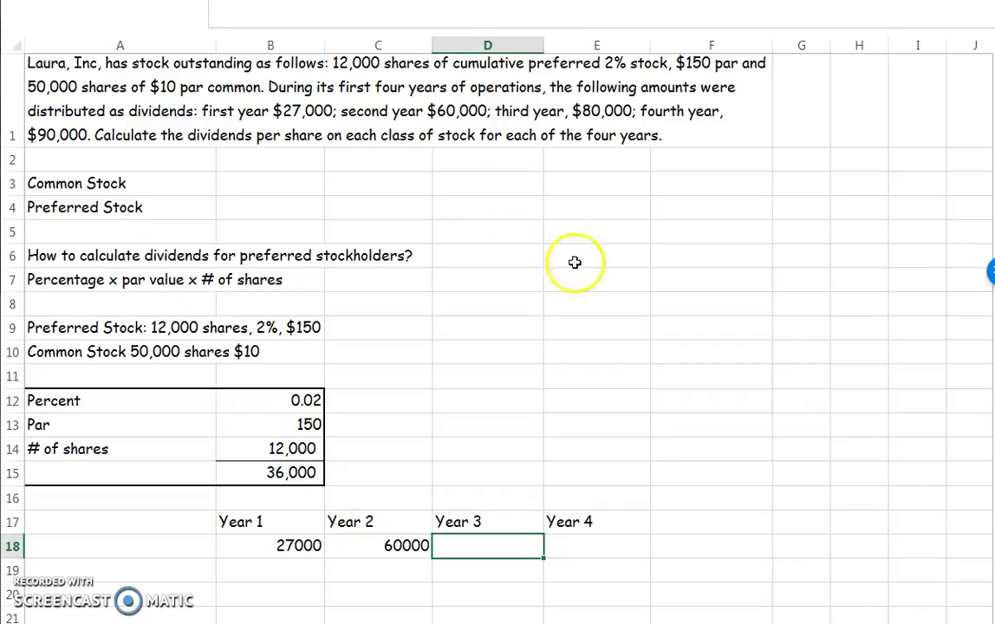
text(80000)
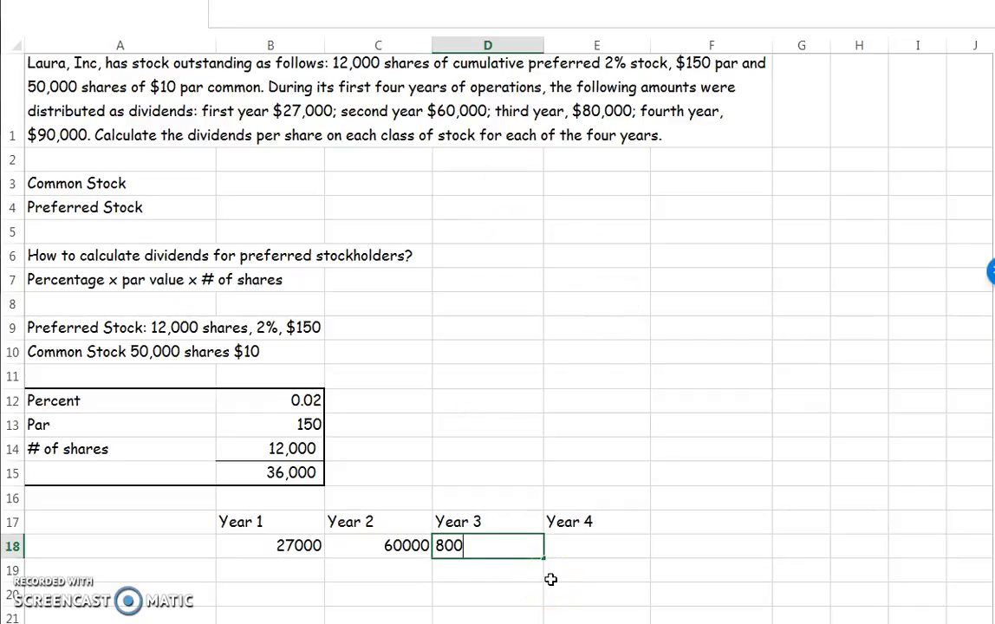
key(Tab)
text(90,)
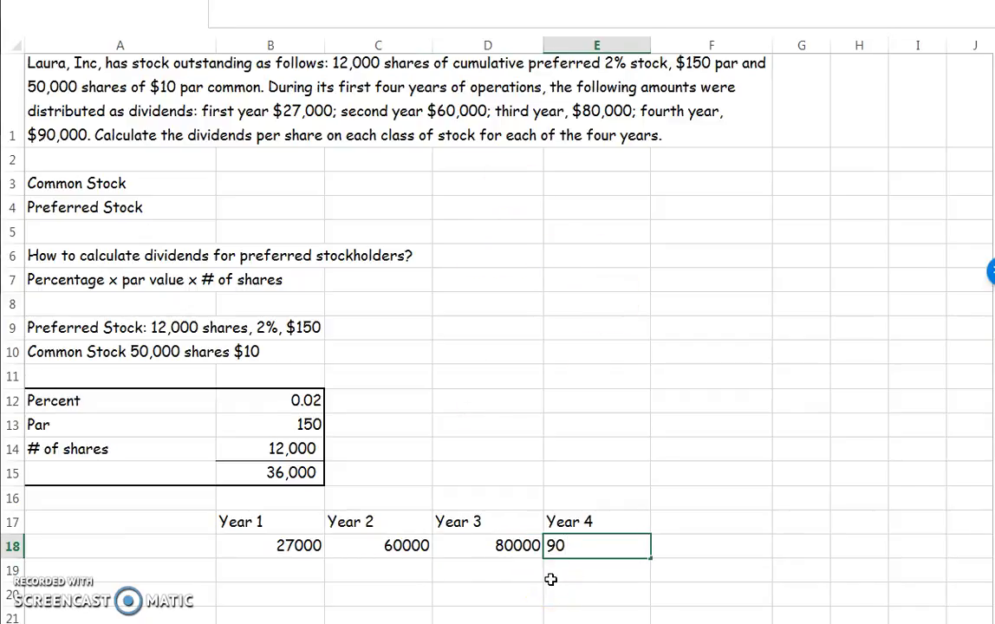
text(000)
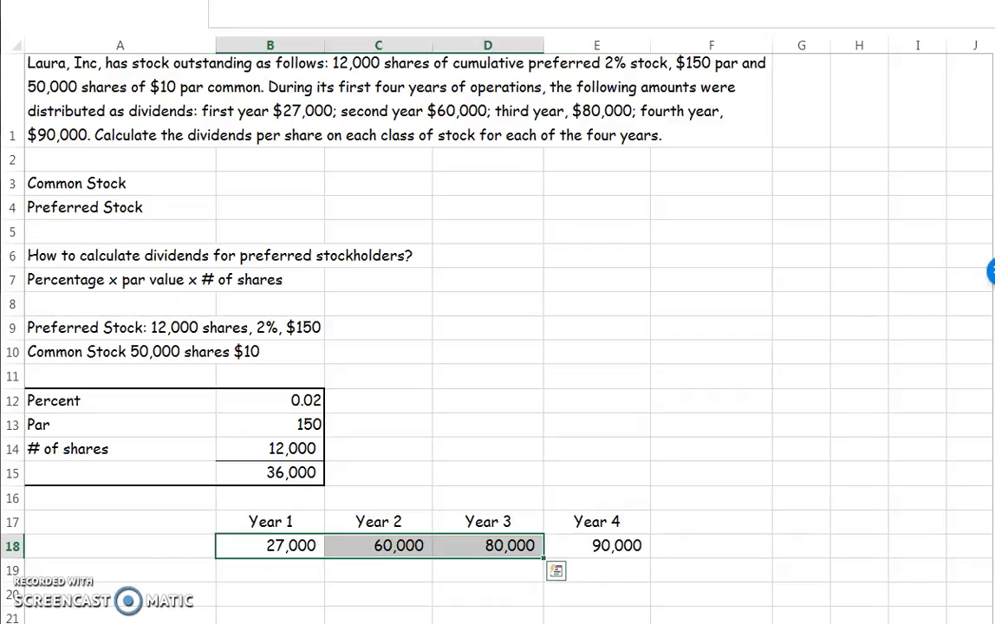
click(256, 590)
click(151, 568)
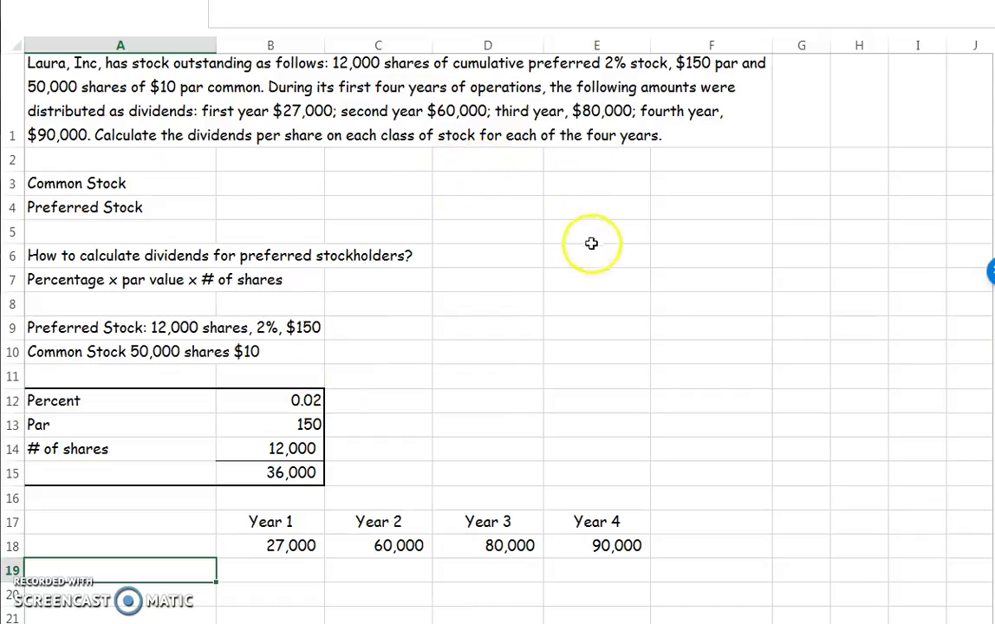
- Add the row "Preferred Dividends" in A19 with 27000 for Year 1 in B19
drag(308, 545, 584, 544)
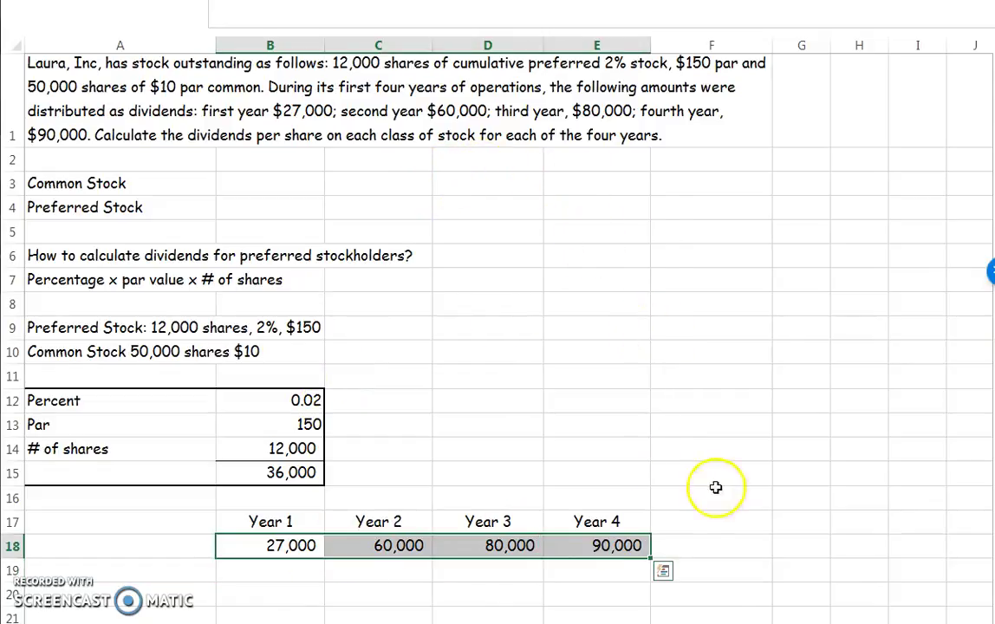
click(195, 573)
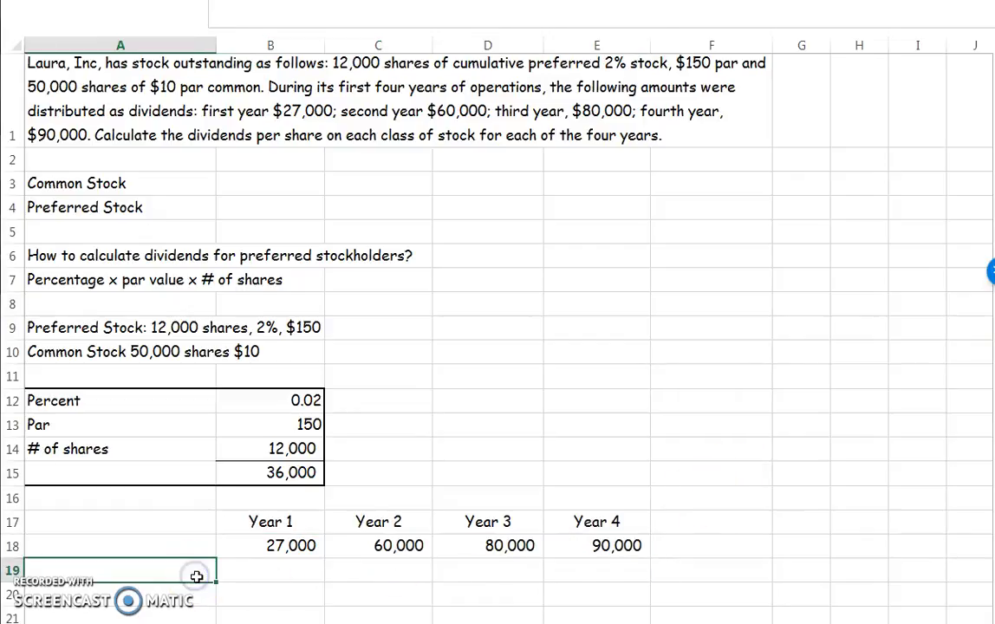
text(Pre)
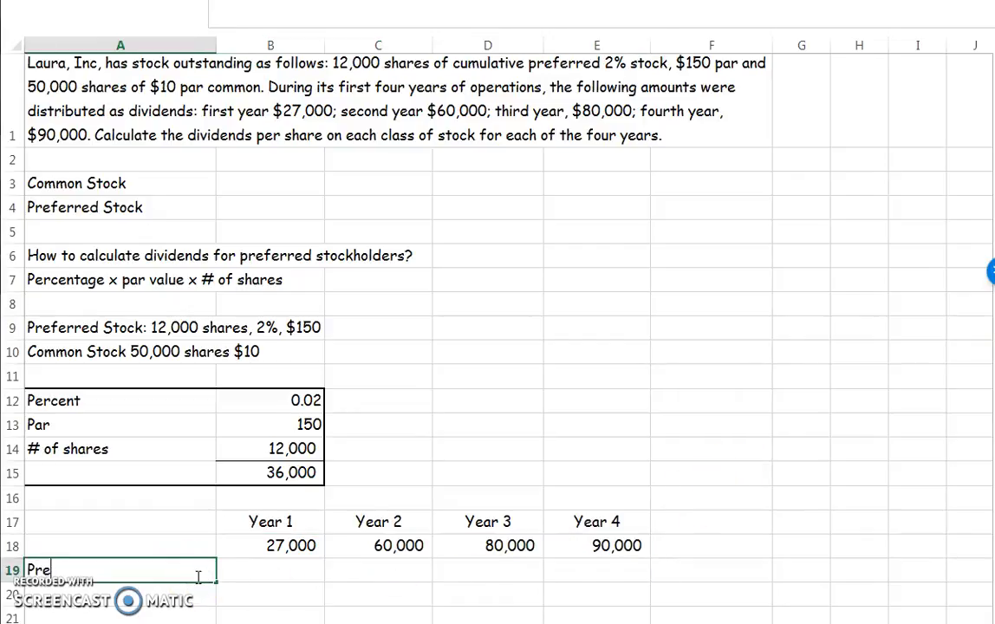
text(ferred Dividends)
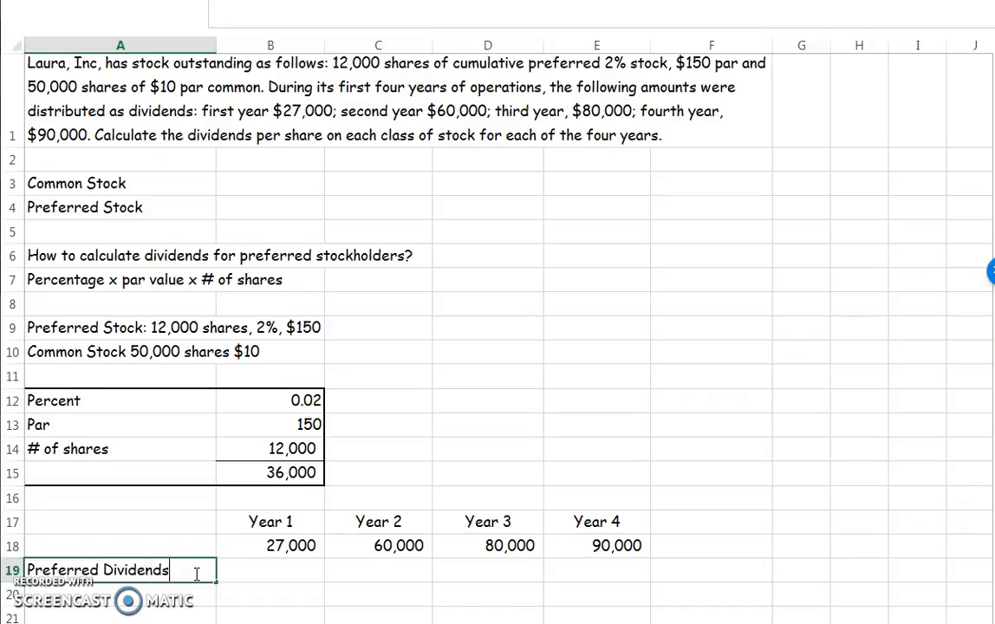
key(Tab)
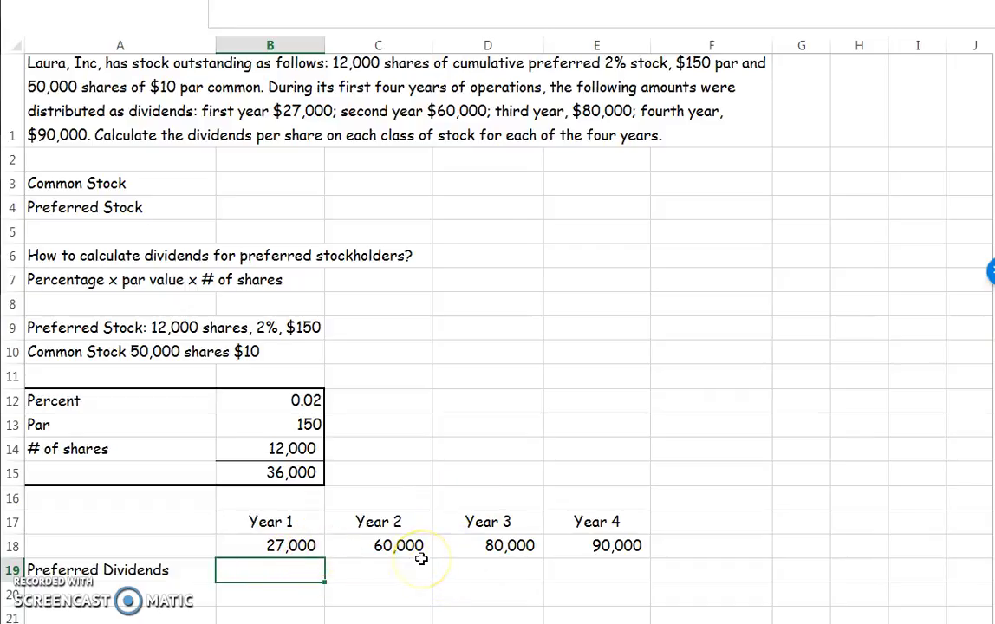
text(27000)
key(Return)
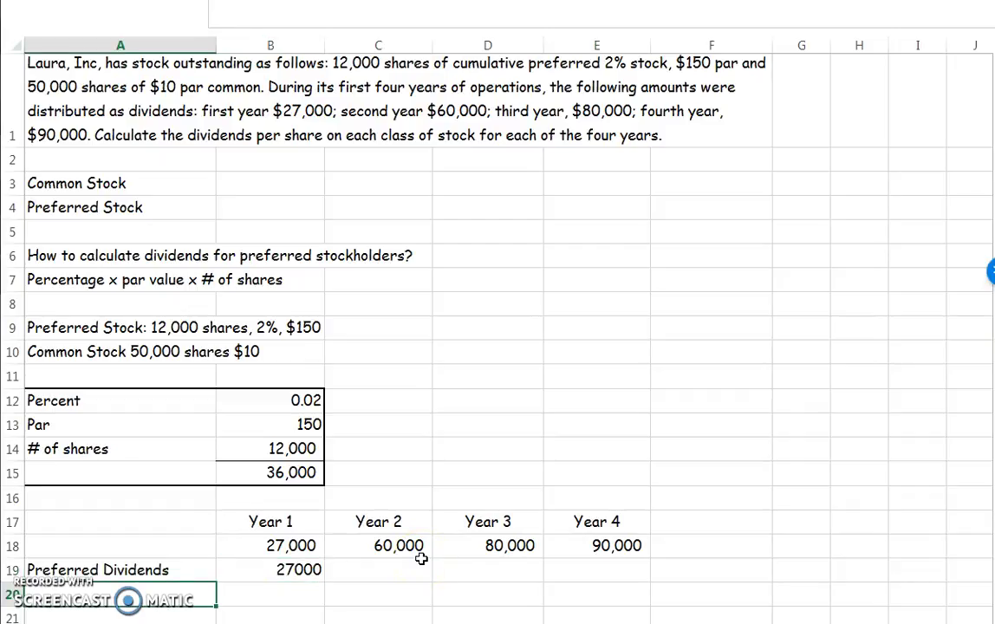
- Add the row "Common Stock" in A20 with 0 for Year 1 in B20
text(Common Stock)
key(Tab)
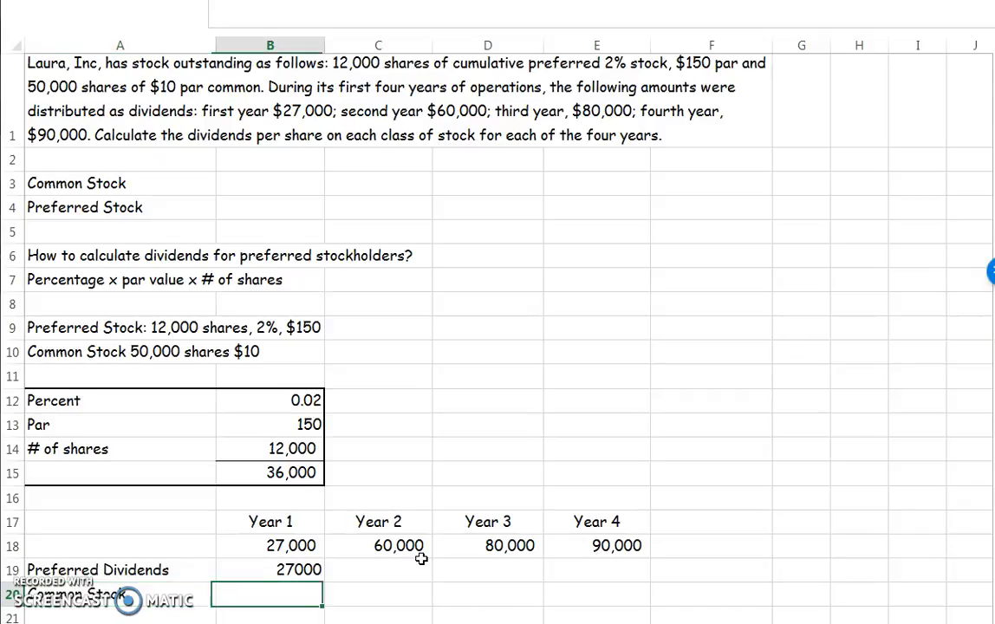
text(0)
key(Return)
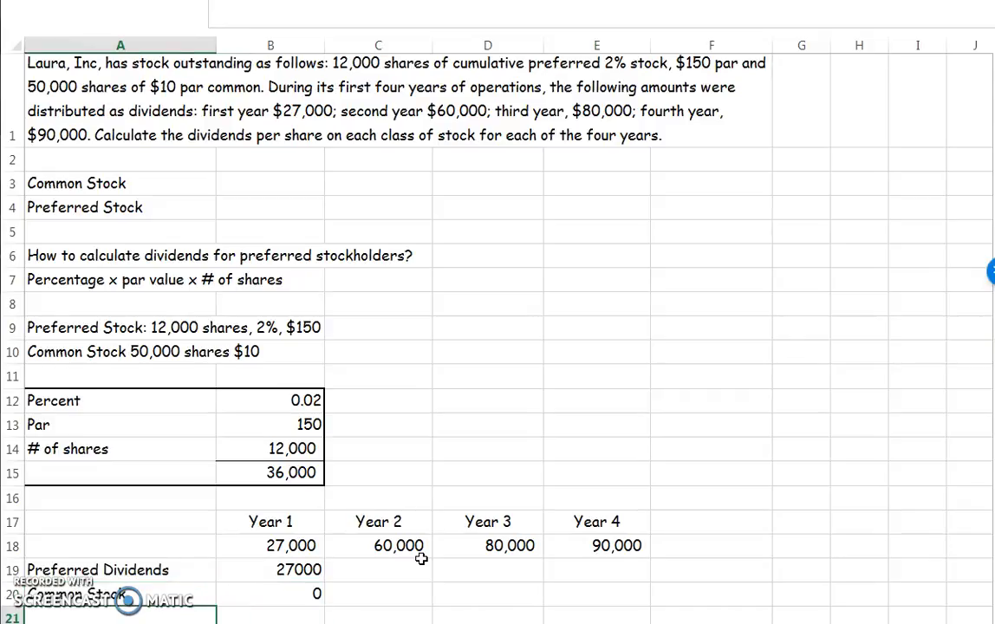
- Add the row "Dividends in arrears" in A21 and calculate the Year 1 amount in B21 as =36000-B19
text(Dividends)
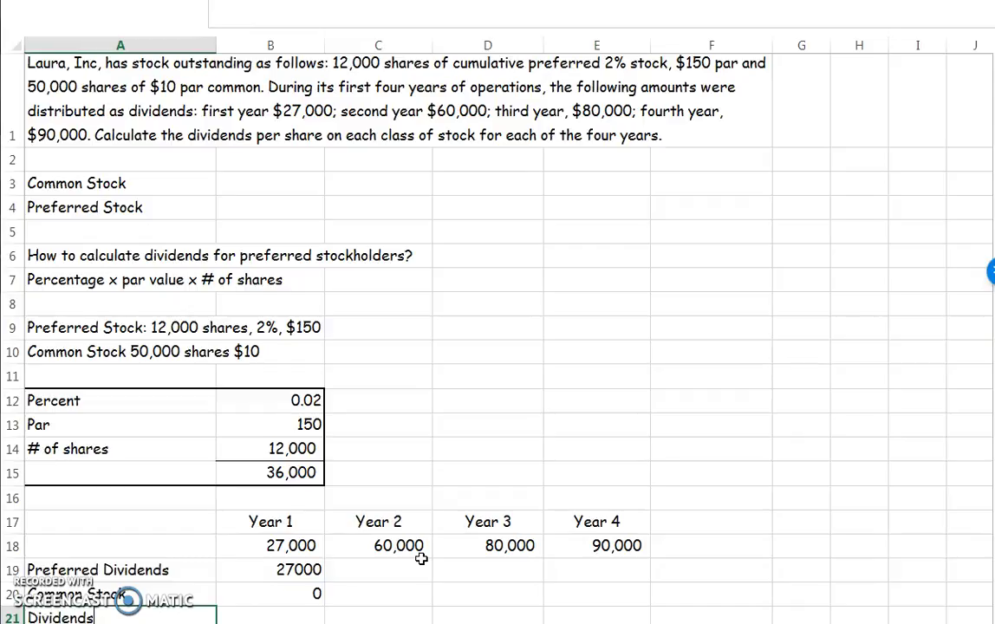
text( in arrears)
key(Tab)
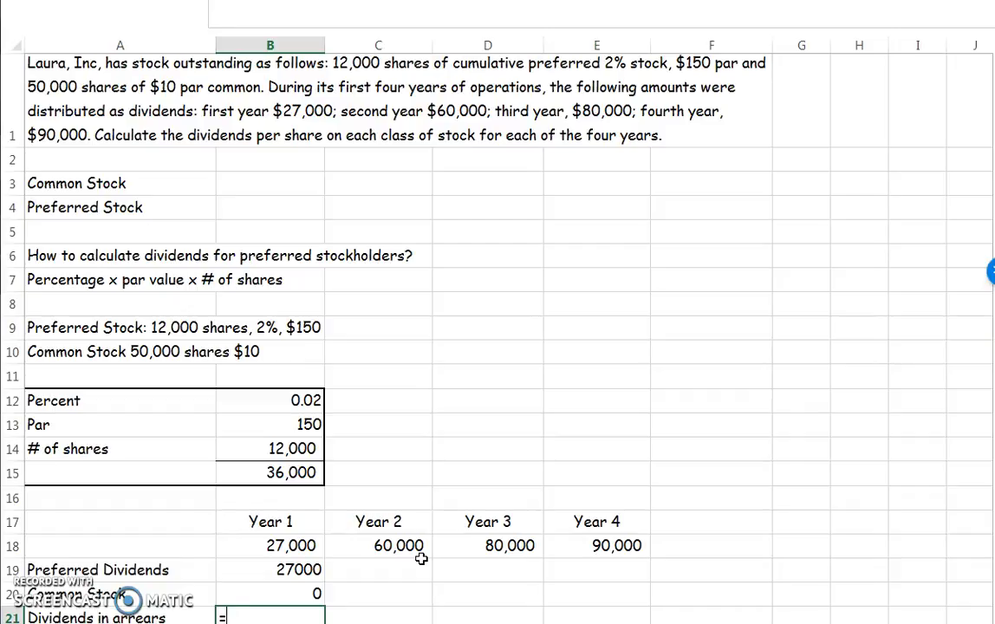
text(36000-)
key(Up)
key(Up)
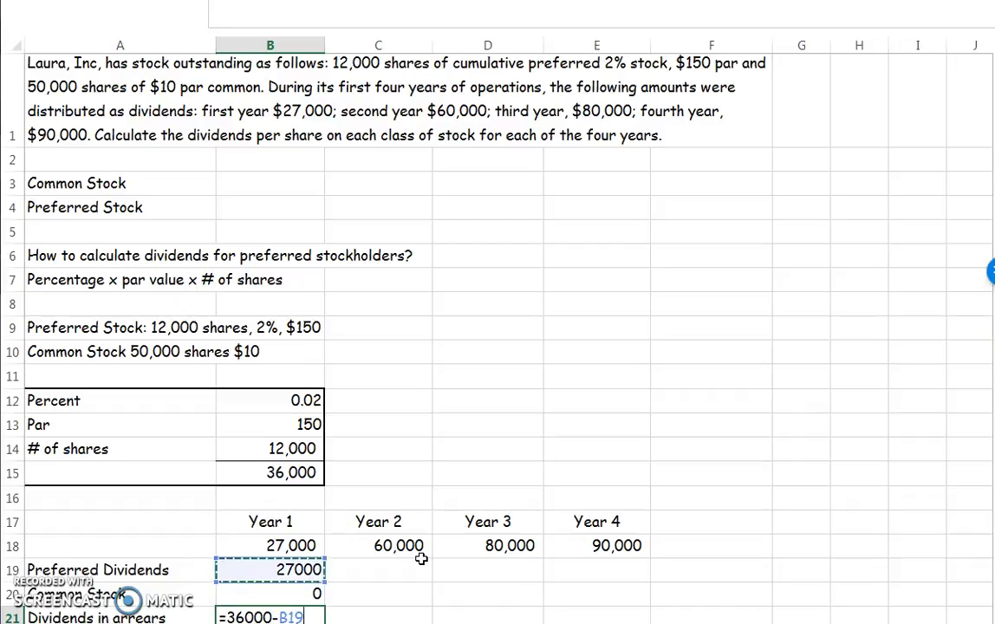
key(Return)
key(Up)
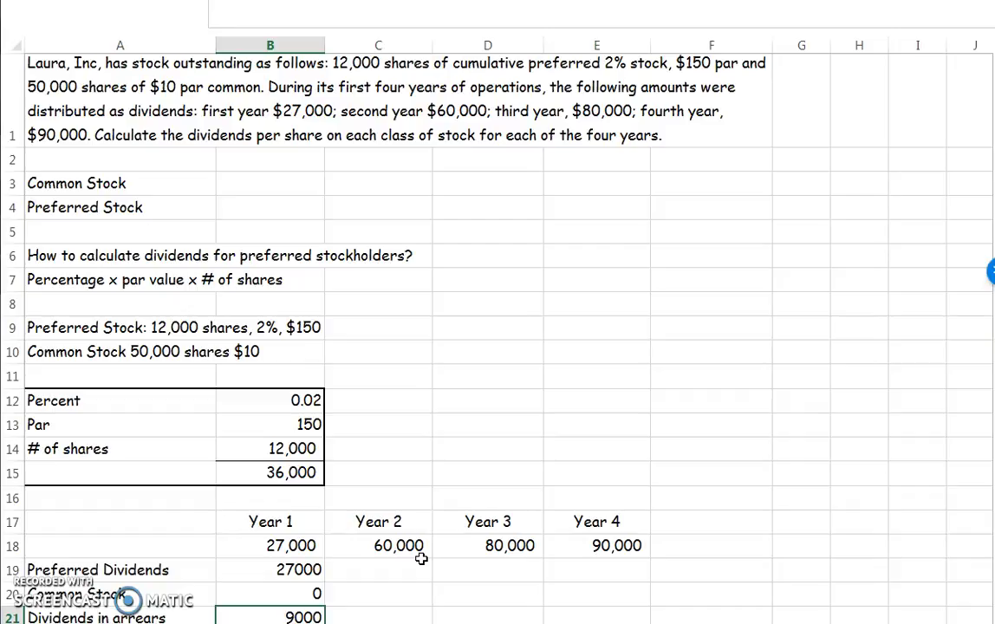
- Calculate the Year 2 preferred dividend in C19 as =36000+9000 and enter 0 as its dividends in arrears in C21
click(368, 567)
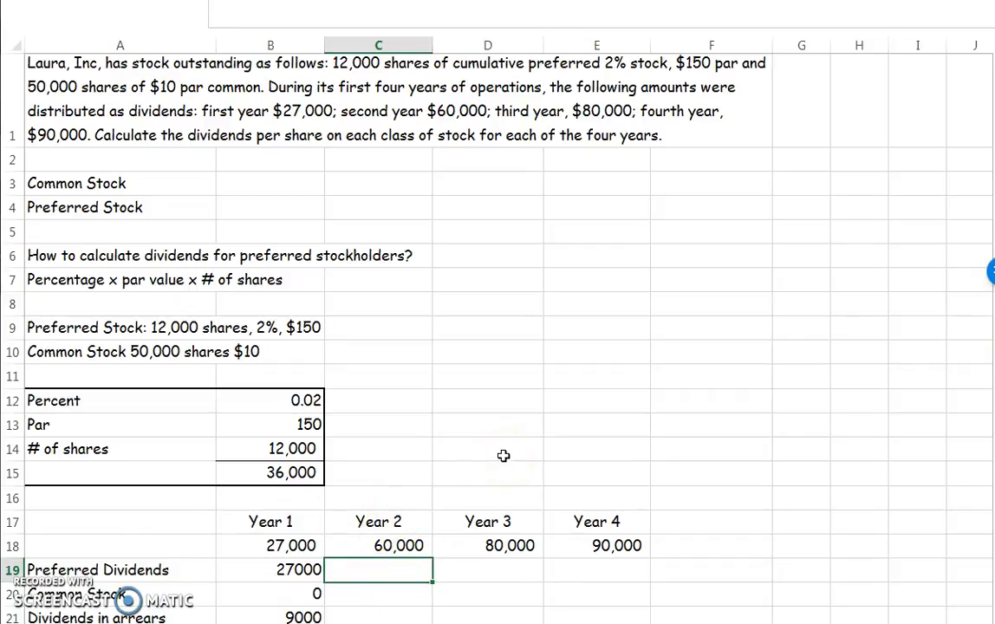
text(36000+9000)
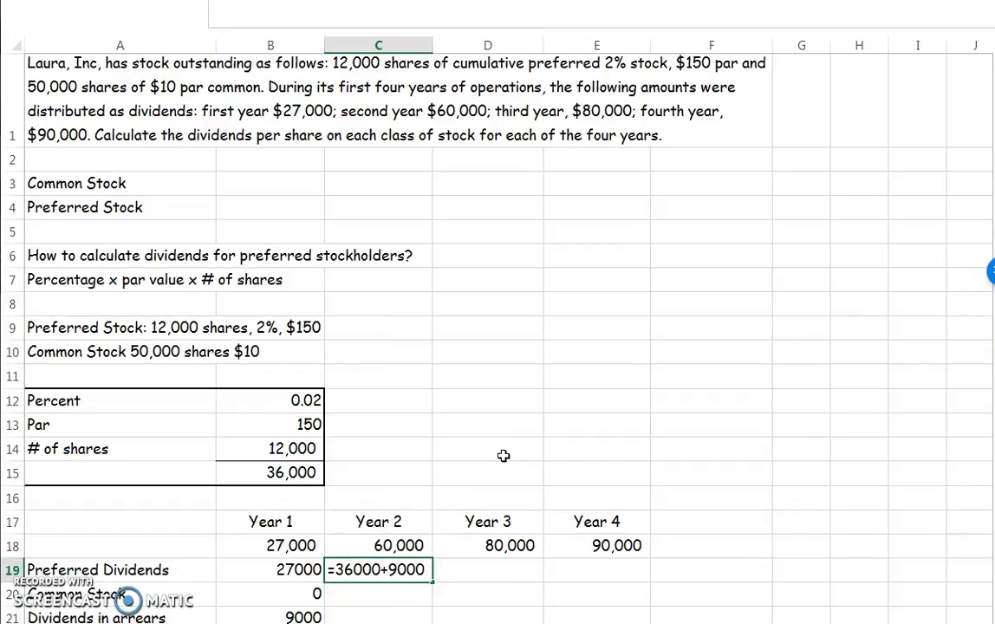
key(Return)
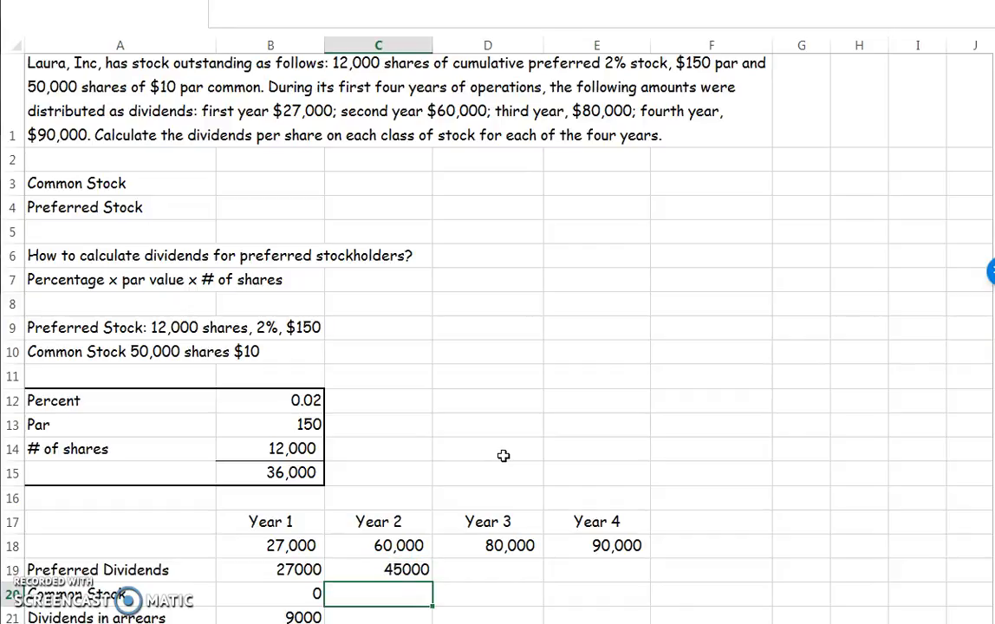
key(Return)
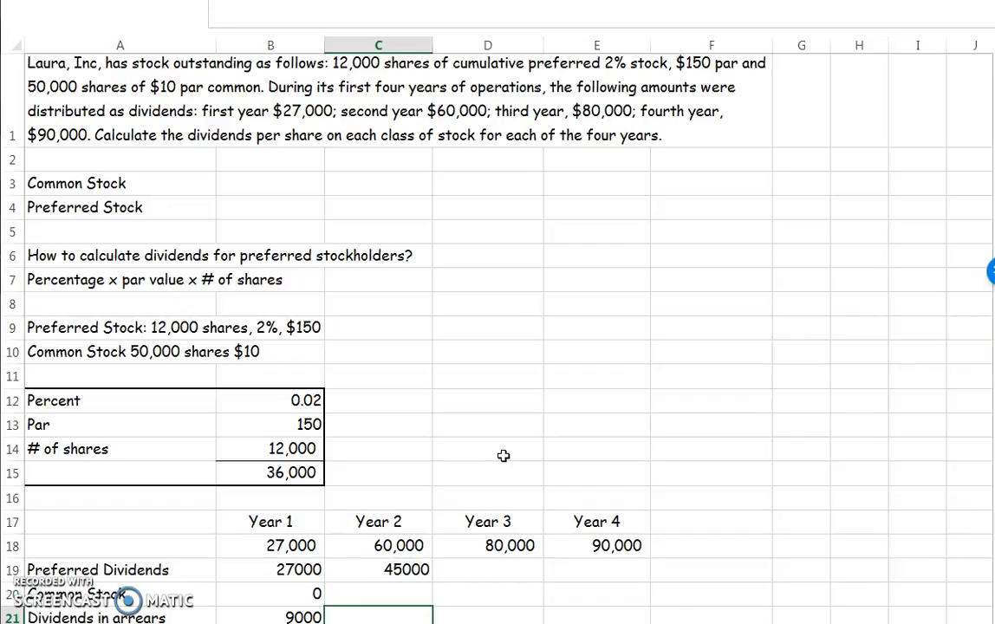
key(Up)
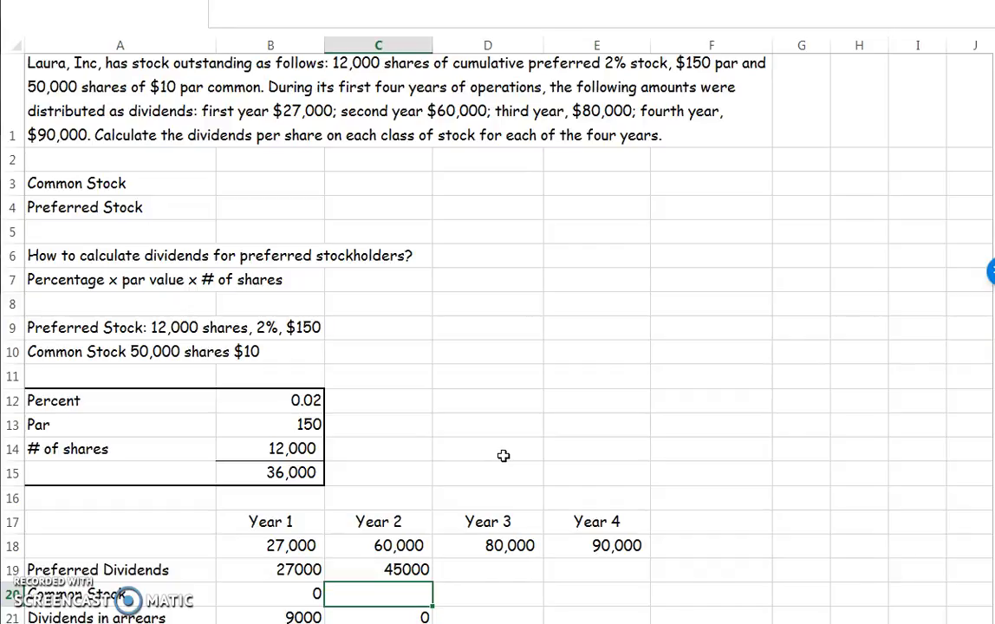
- Calculate the Year 2 common stock dividend in C20 as =C18-C19
key(Up)
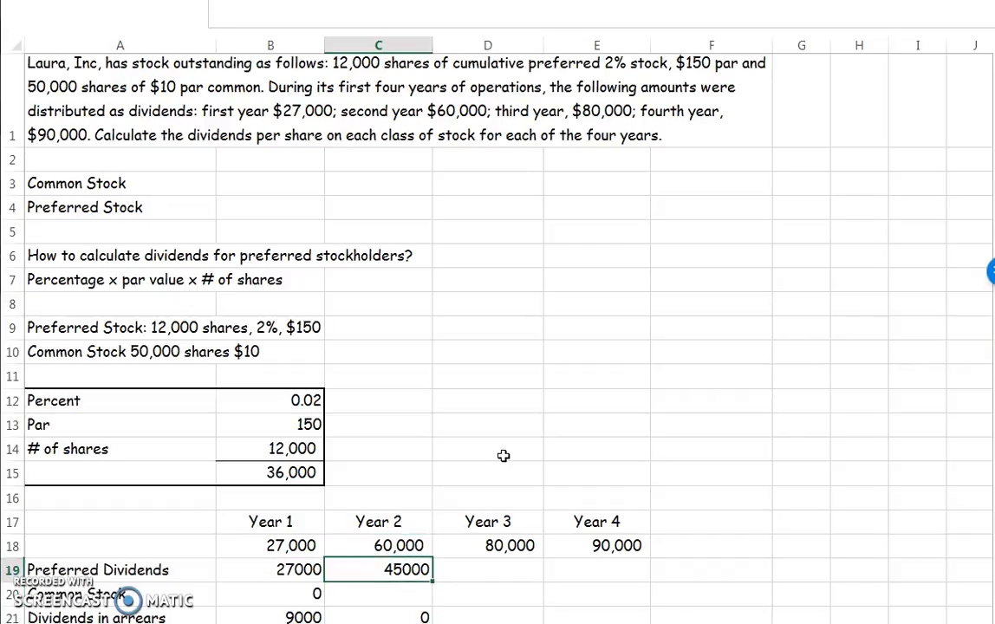
key(Down)
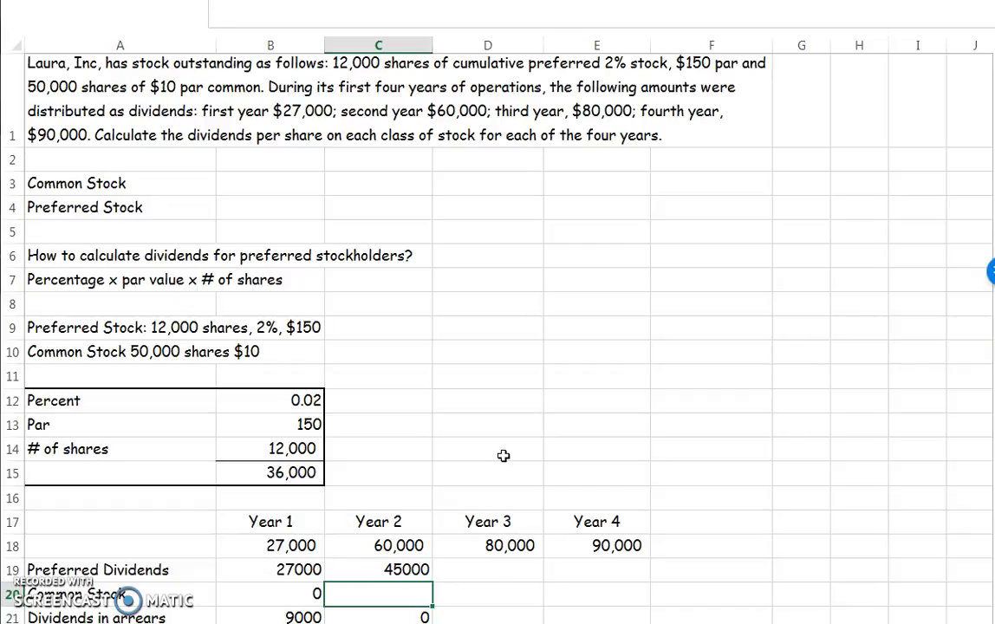
text(=)
key(Up)
key(Up)
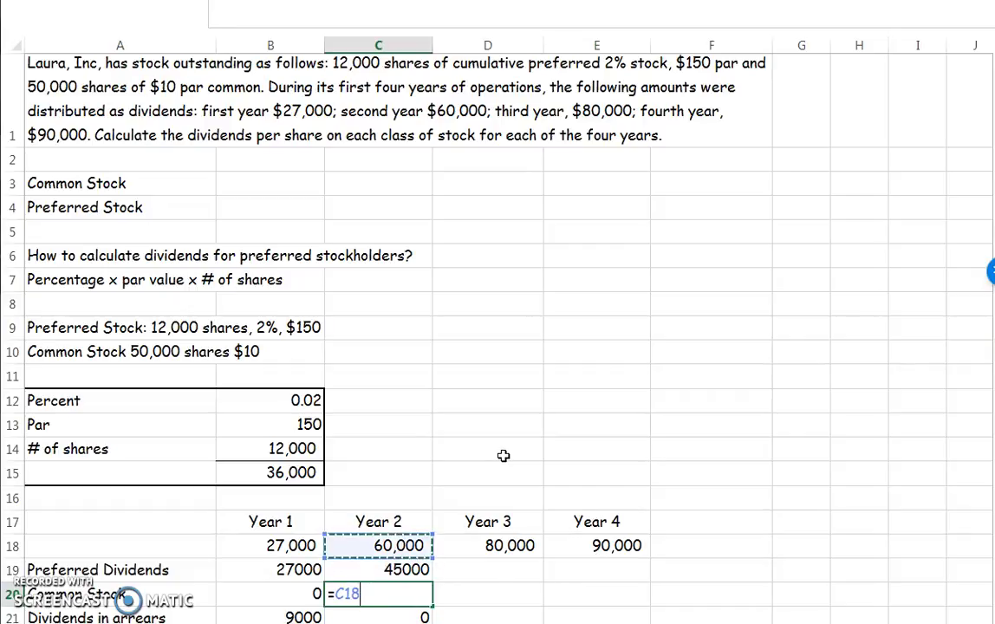
text(-)
key(Up)
key(Return)
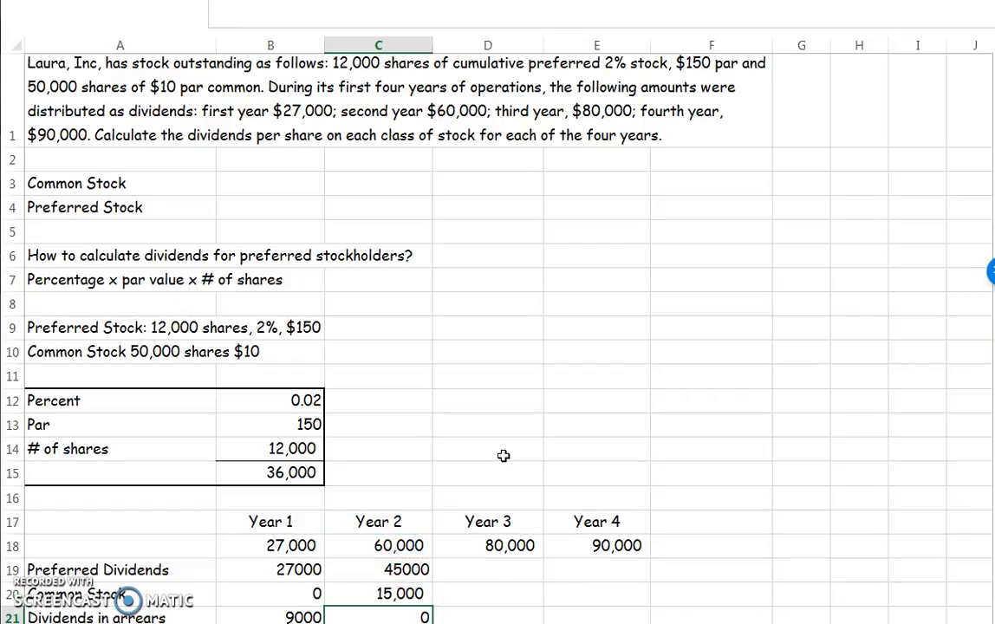
- Enter 36000 as the Year 3 preferred dividend in D19 and calculate that year's common stock dividend in D20 as =D18-D19
click(526, 567)
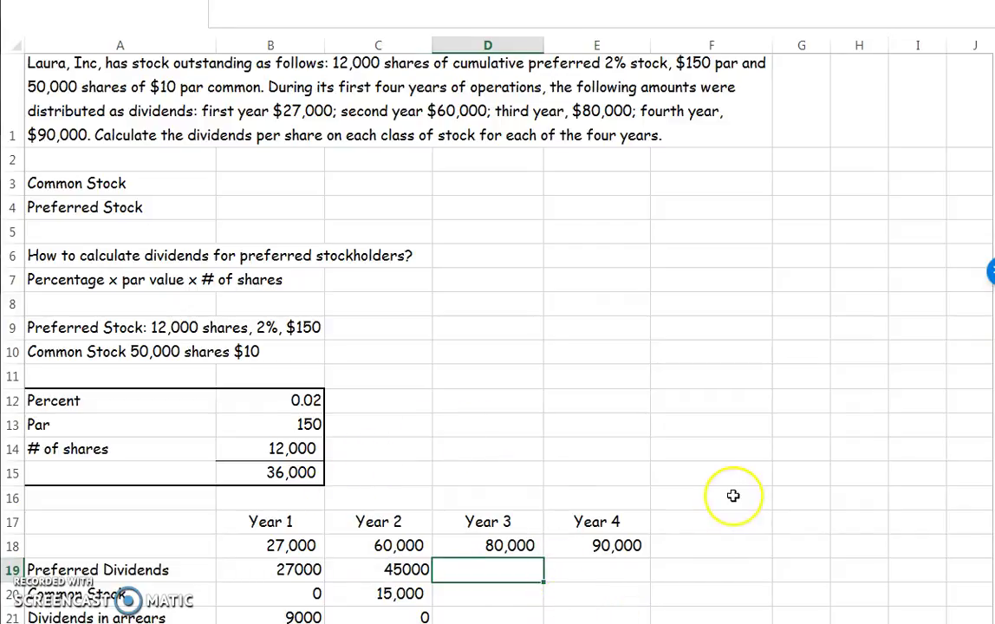
text(36000)
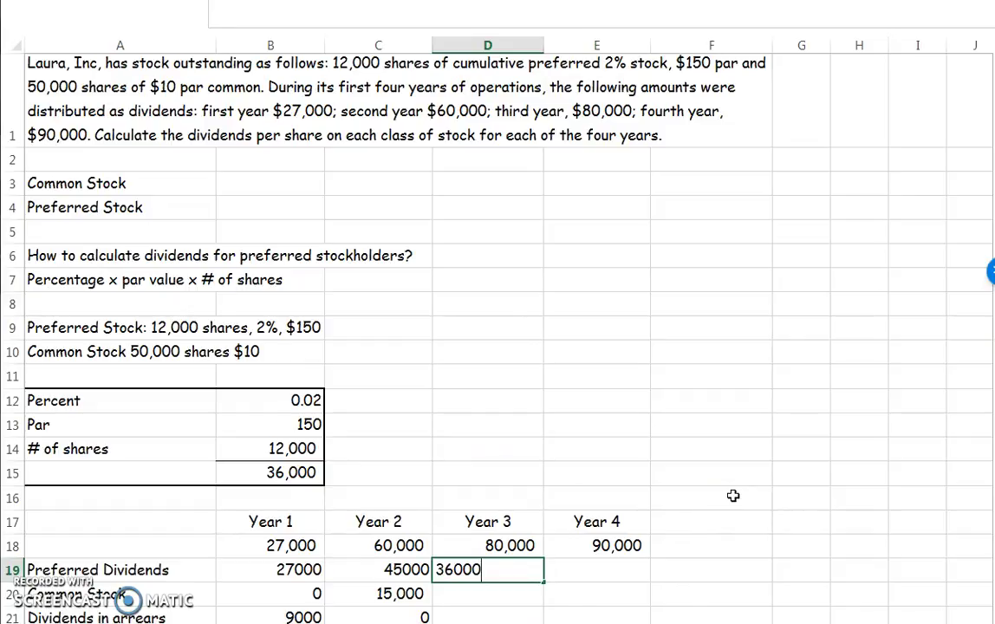
key(Return)
text(=)
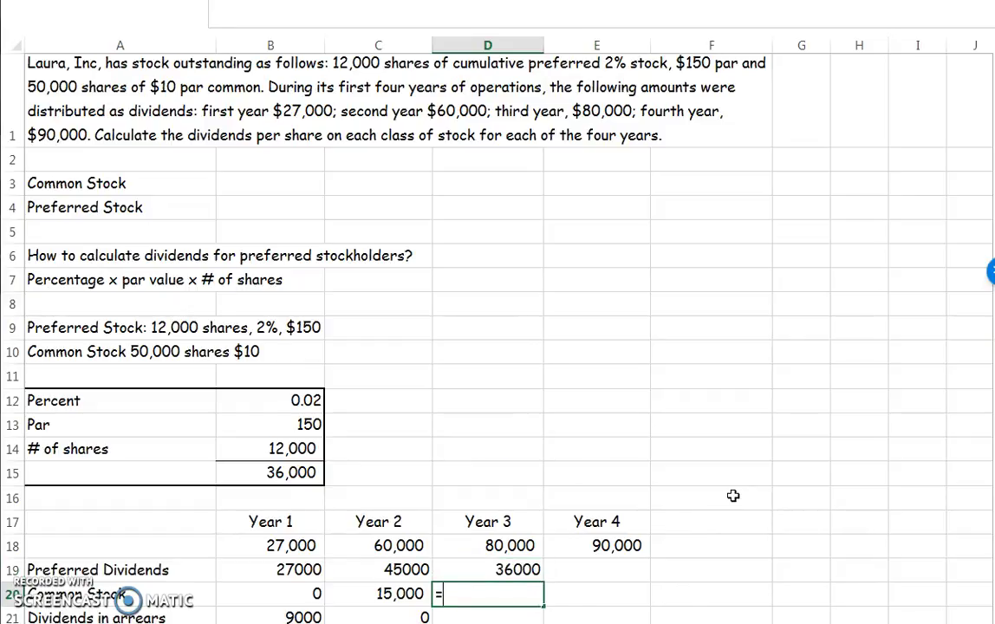
key(Up)
key(Up)
text(-)
key(Up)
key(Return)
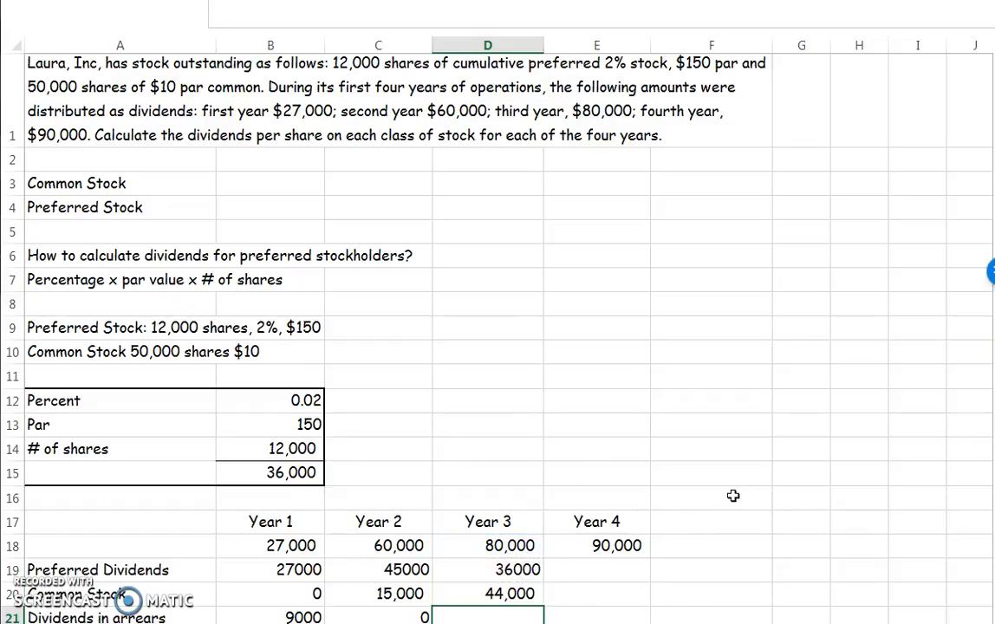
click(513, 593)
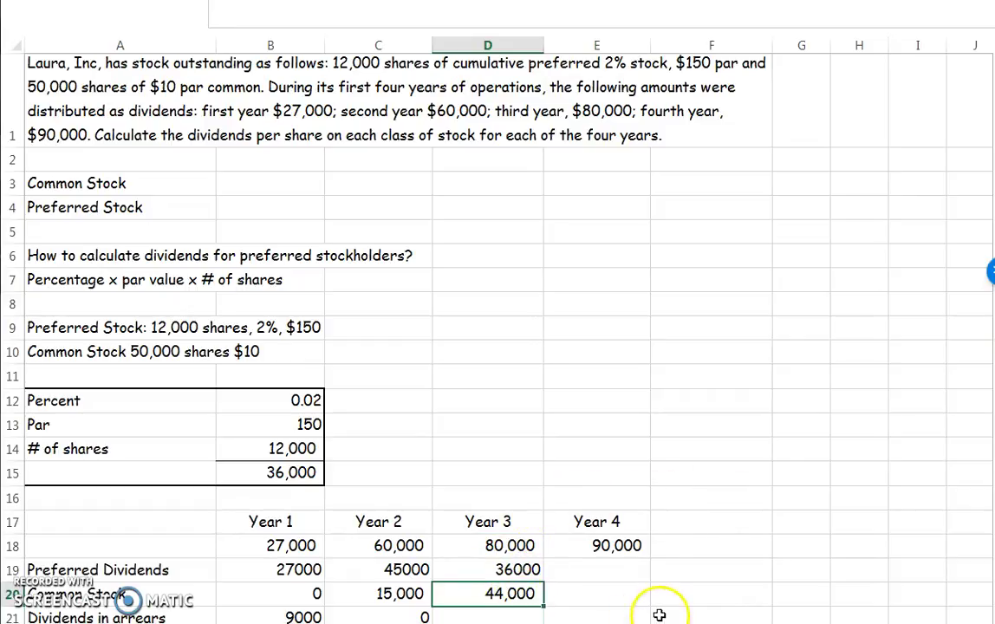
- Enter 36000 as the Year 4 preferred dividend in E19 and calculate that year's common stock dividend in E20 as =E18-E19
click(611, 546)
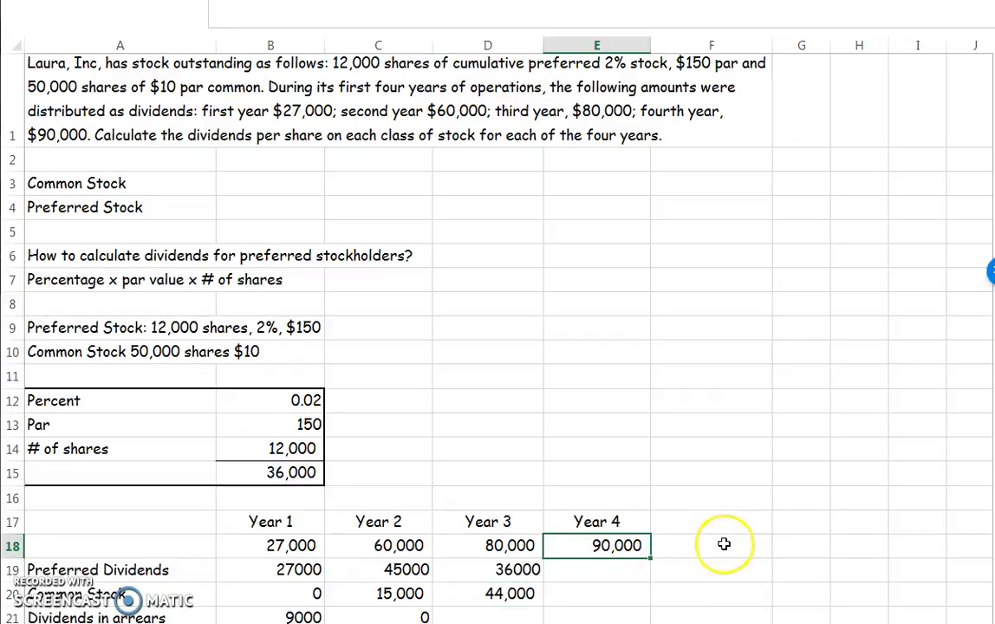
click(607, 571)
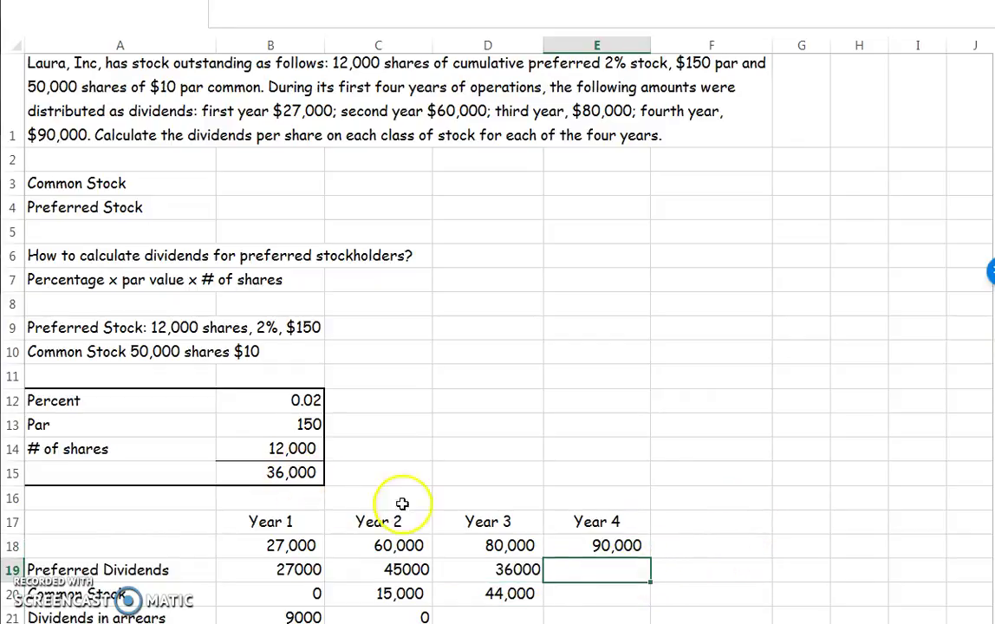
text(360)
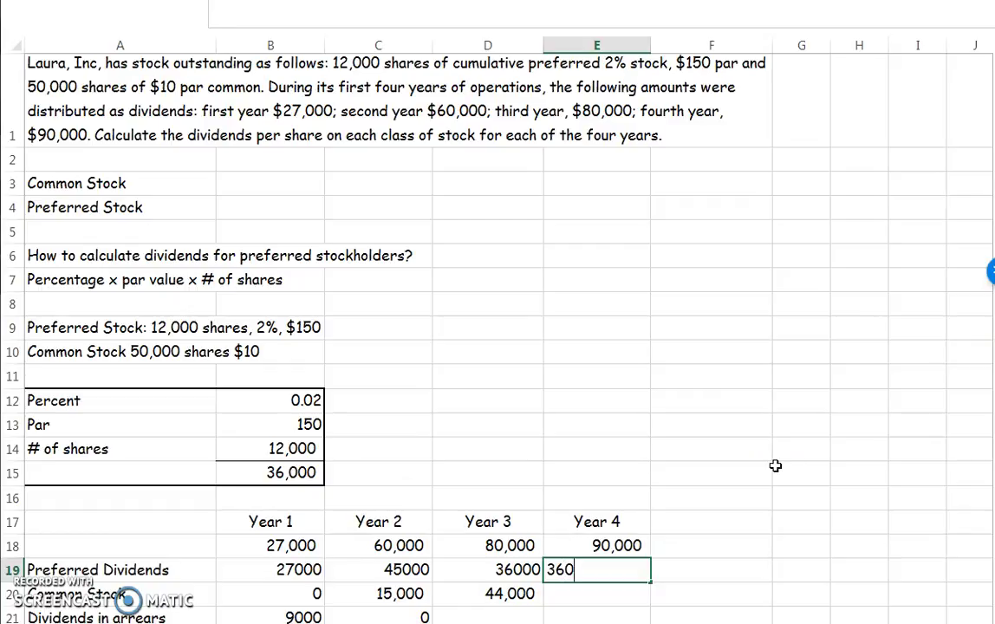
text(00)
key(Return)
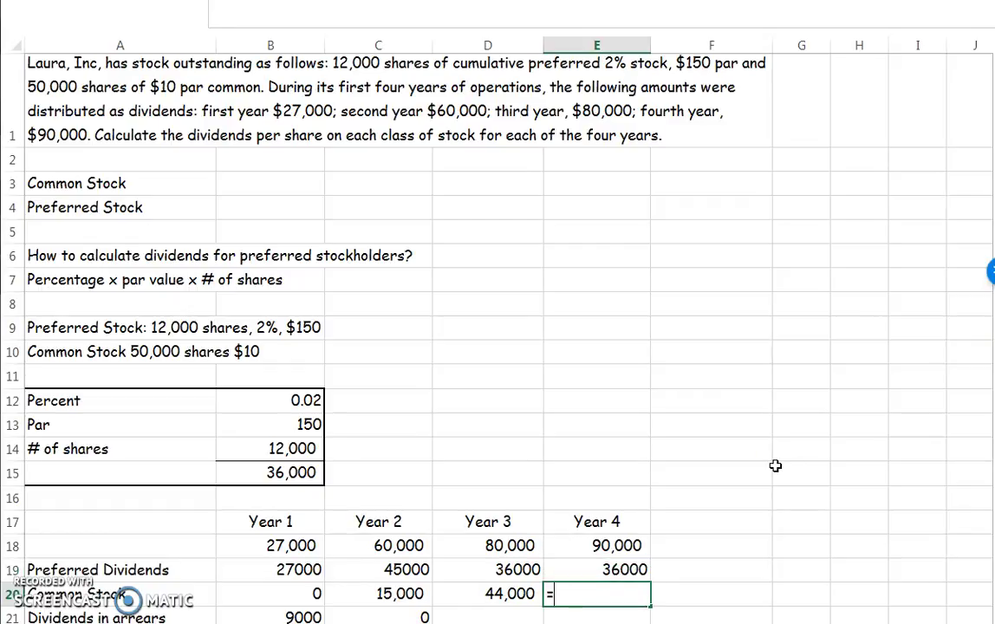
text(=)
key(Up)
key(Up)
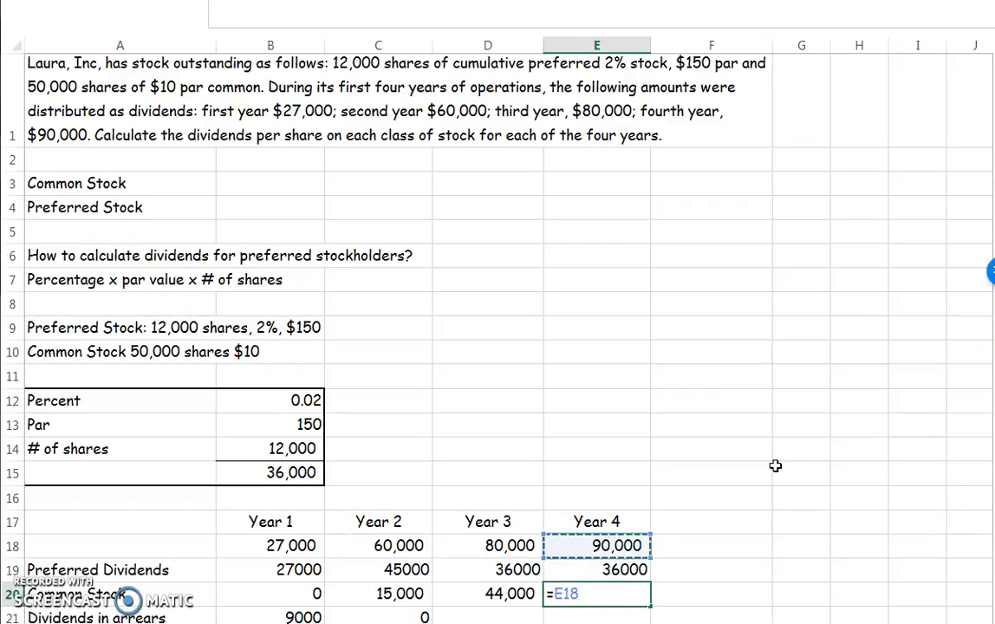
text(-)
key(Up)
key(Return)
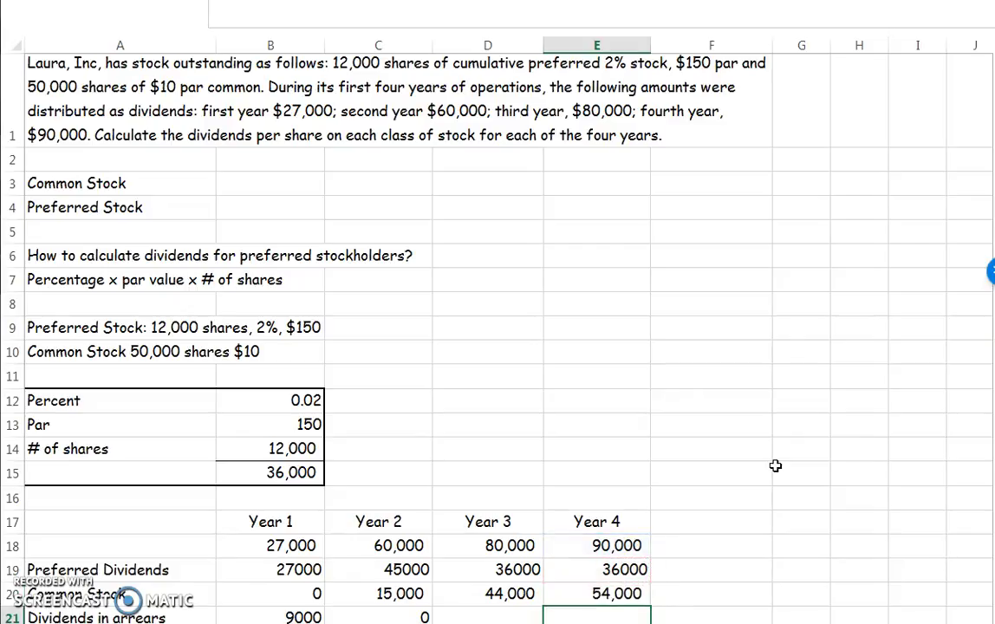
- Enter 0 as the dividends in arrears for Year 3 in D21 and Year 4 in E21
key(Left)
text(0)
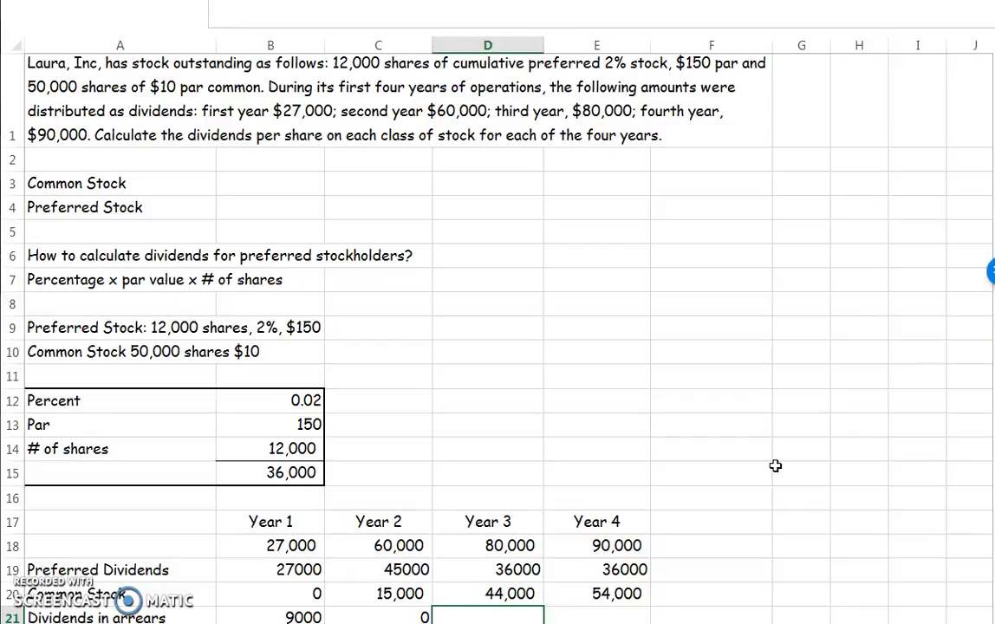
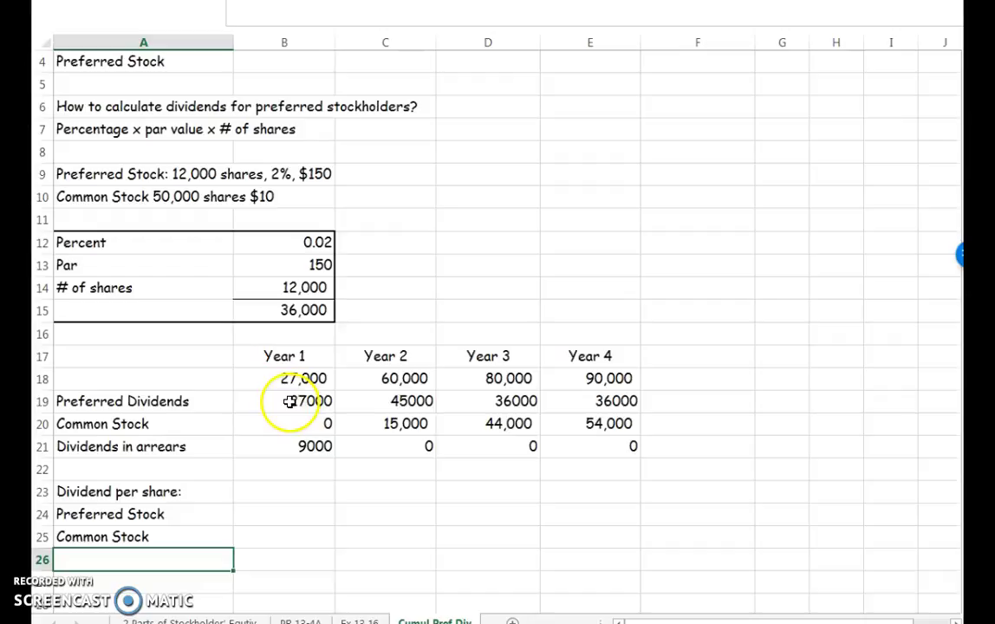
- Note the number of preferred shares, 12000, in D9 beside the preferred stock details
click(290, 402)
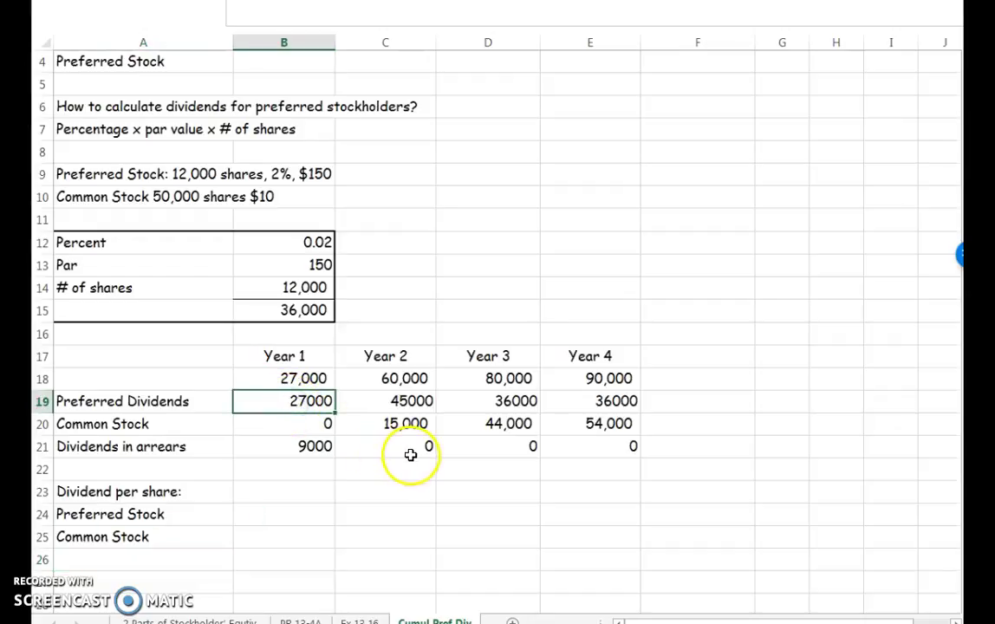
click(460, 174)
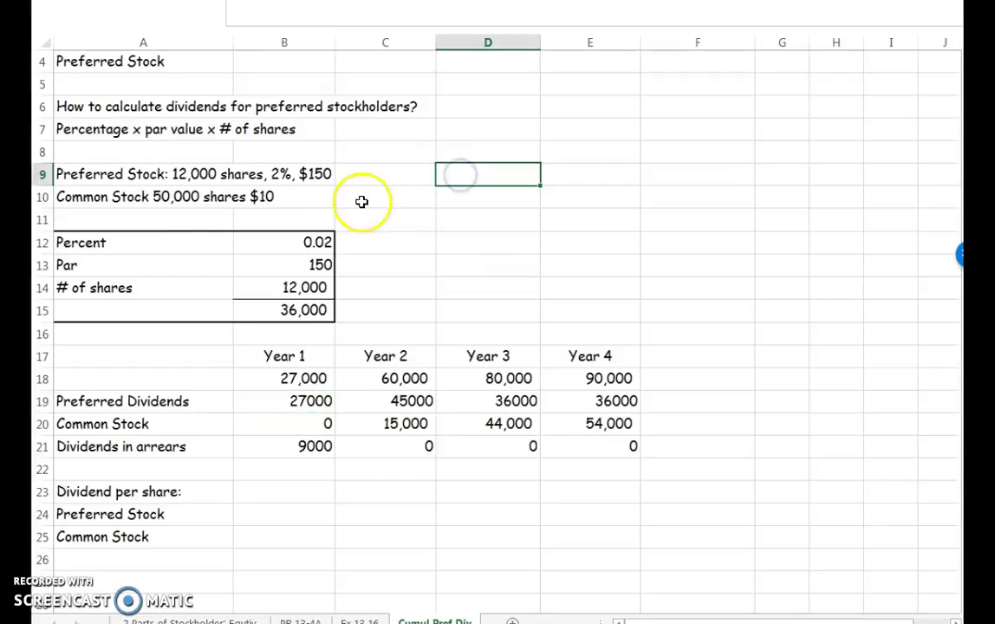
text(12)
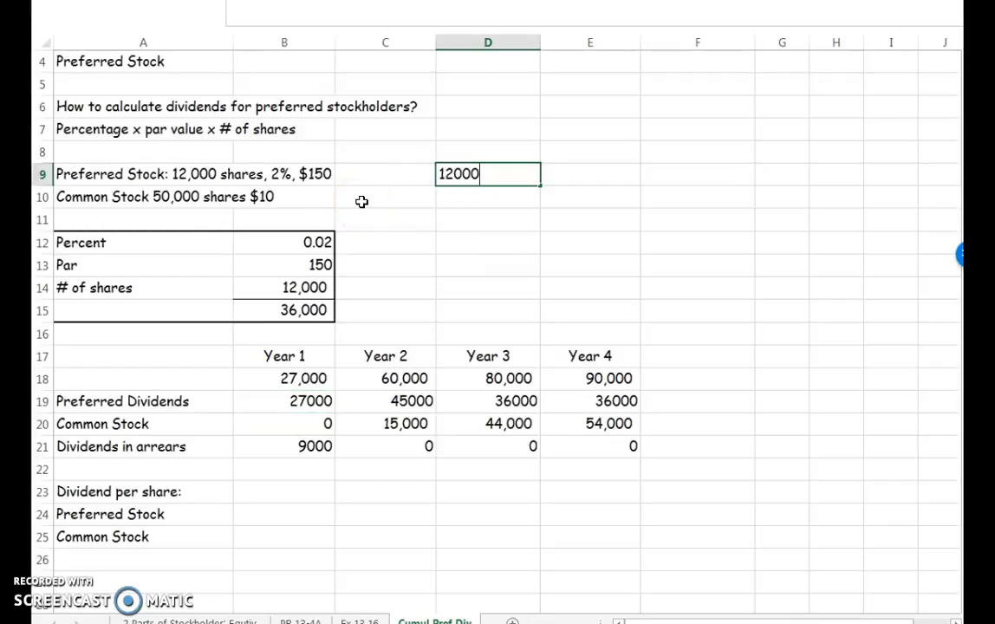
text(000)
key(Return)
- Calculate the Year 1 preferred dividend per share in B24 as =27000/12000 and enter 0 for common stock in B25
click(273, 516)
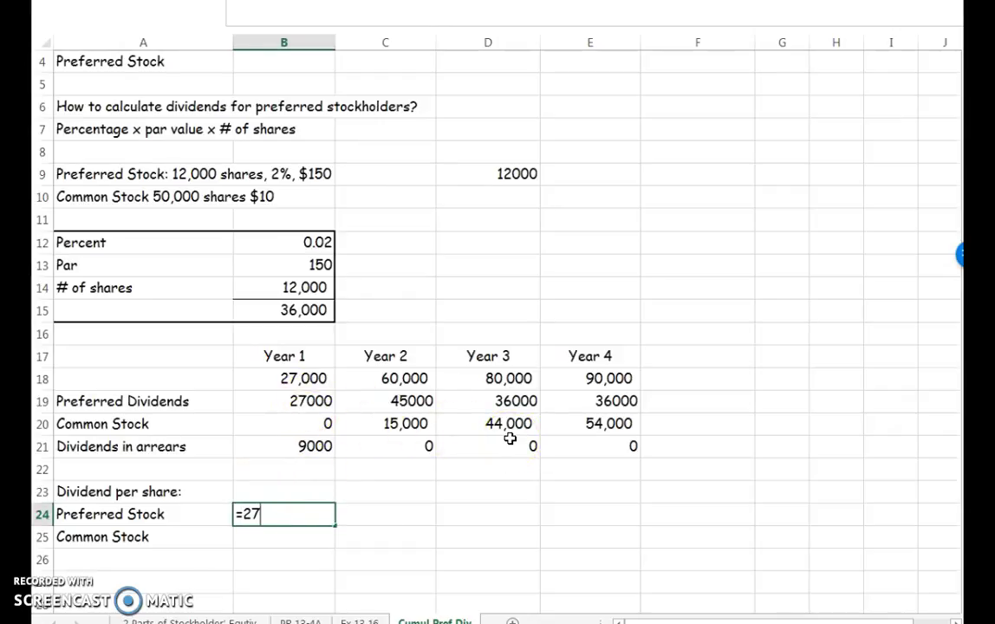
text(=27000/12)
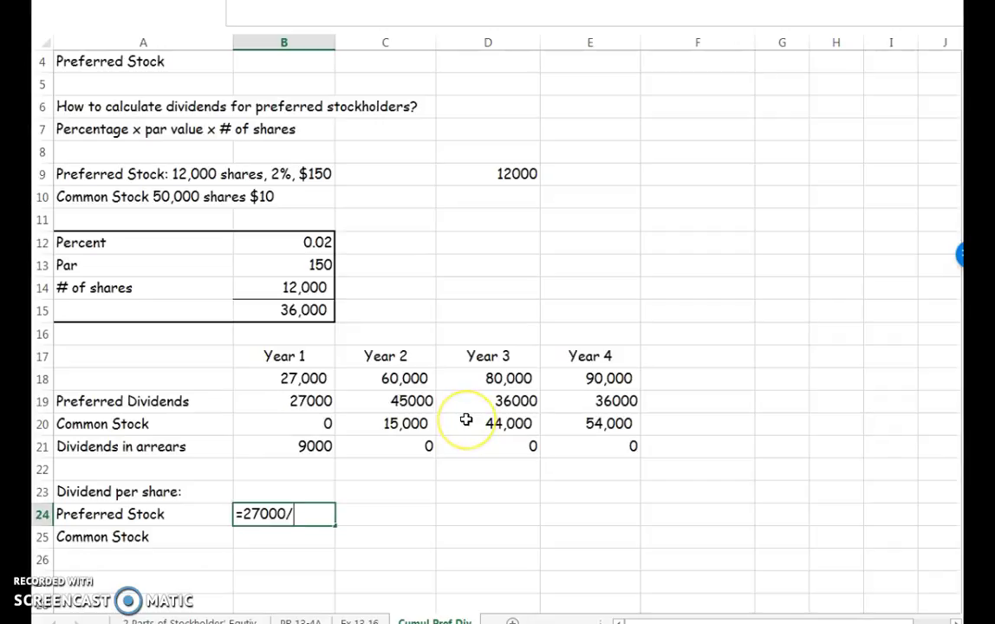
key(Return)
key(Up)
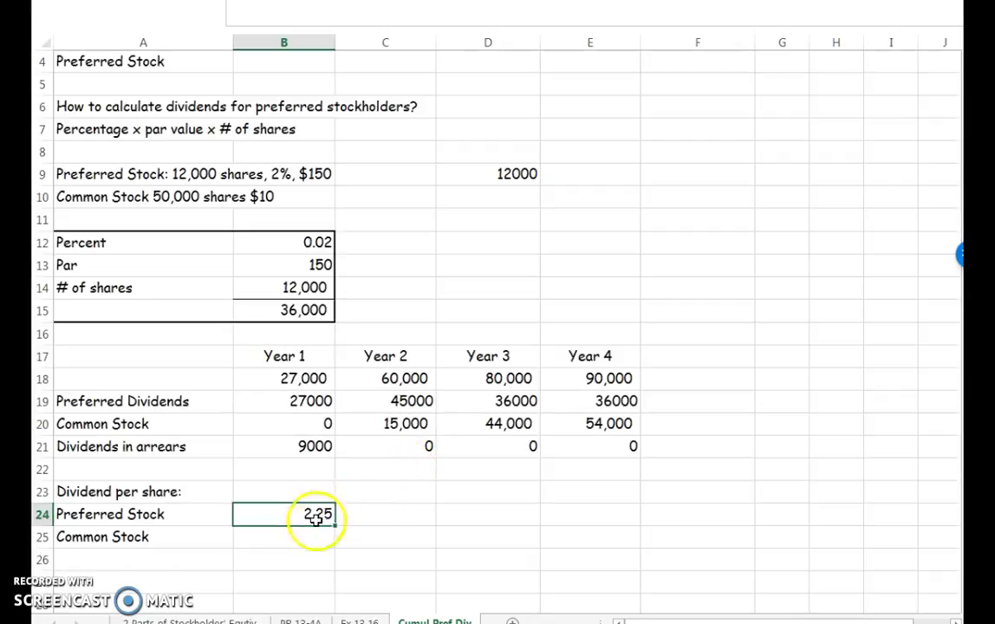
click(298, 536)
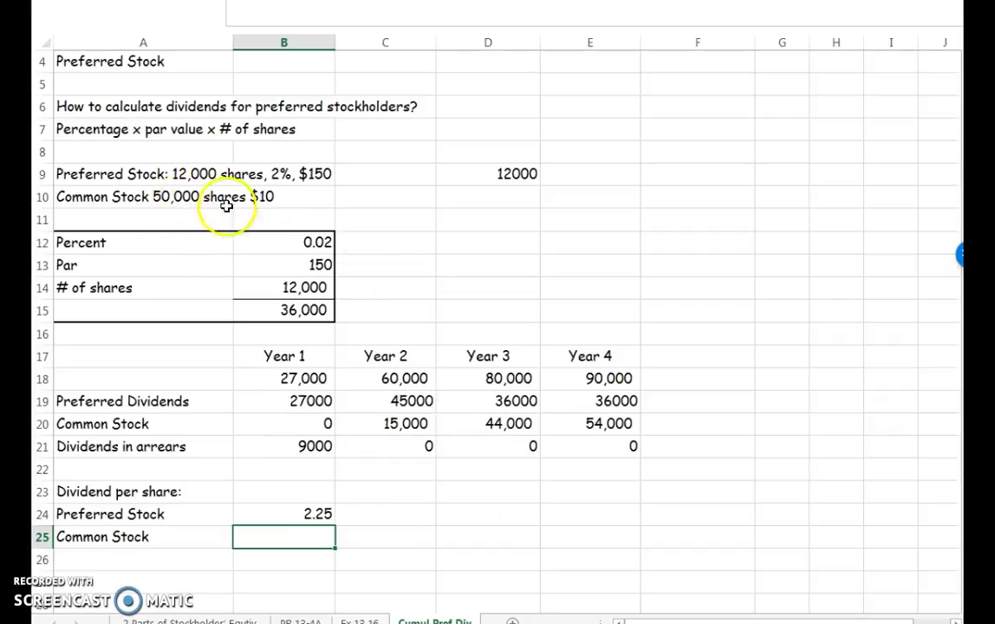
key(Tab)
- Calculate the Year 2 preferred dividend per share in C24 as =45000/12000
key(Up)
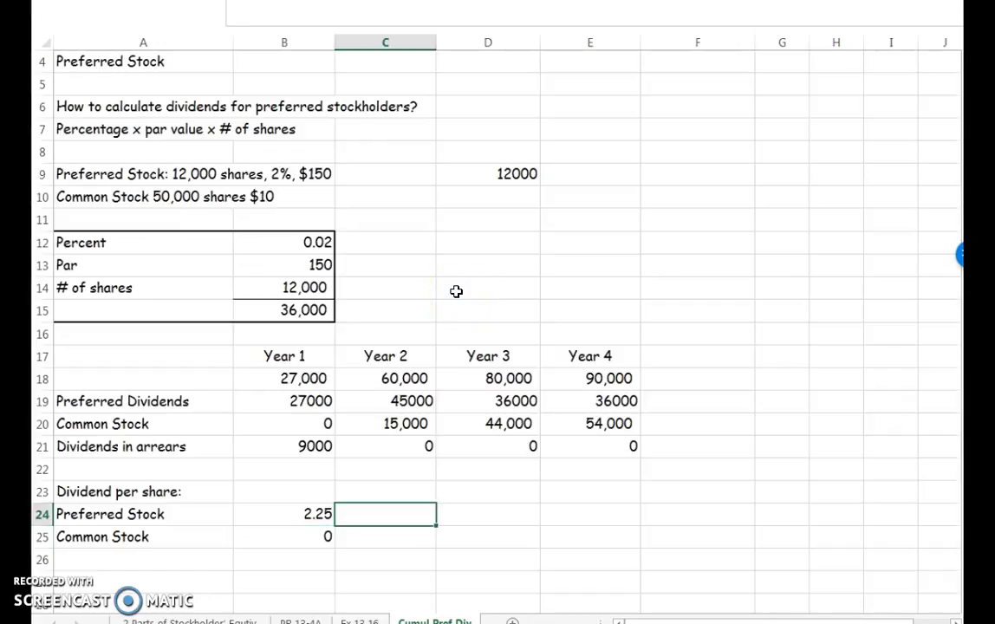
click(396, 401)
click(382, 515)
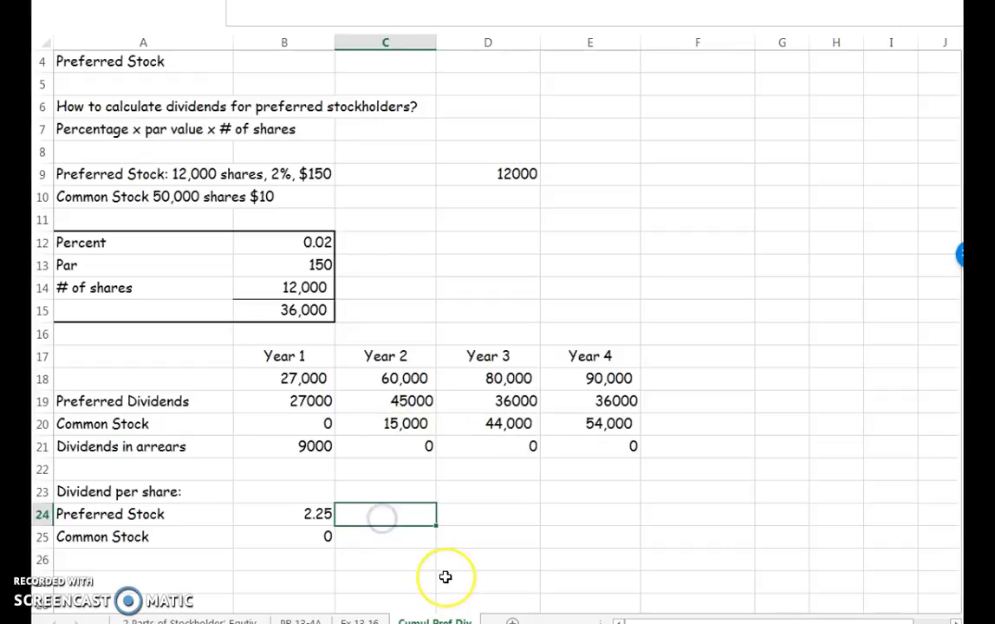
text(=45000/12000)
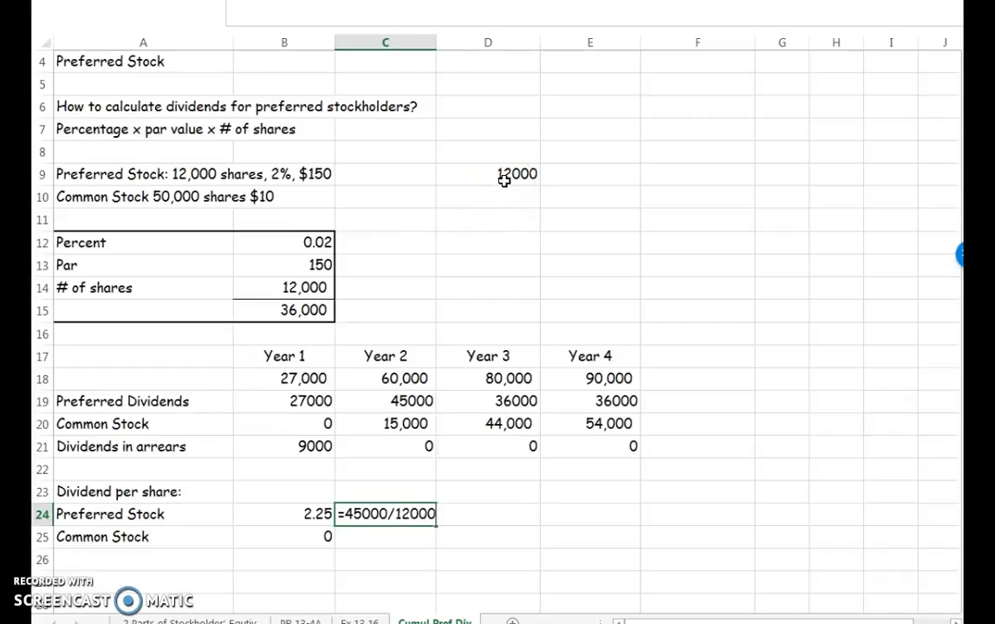
key(Return)
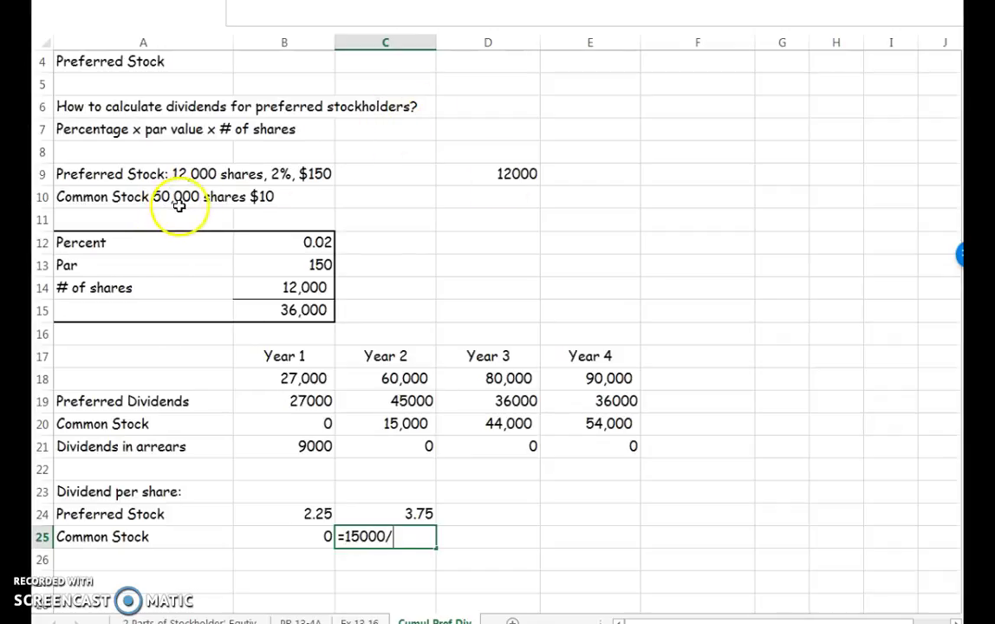
- Calculate the Year 2 common stock dividend per share in C25 as =15000/50000
text(5000)
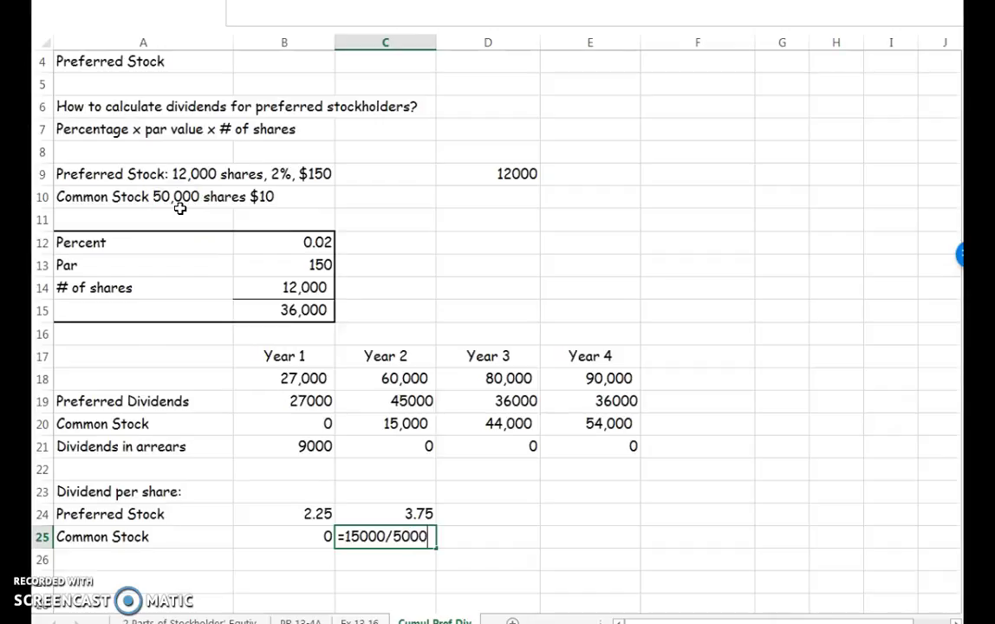
key(Return)
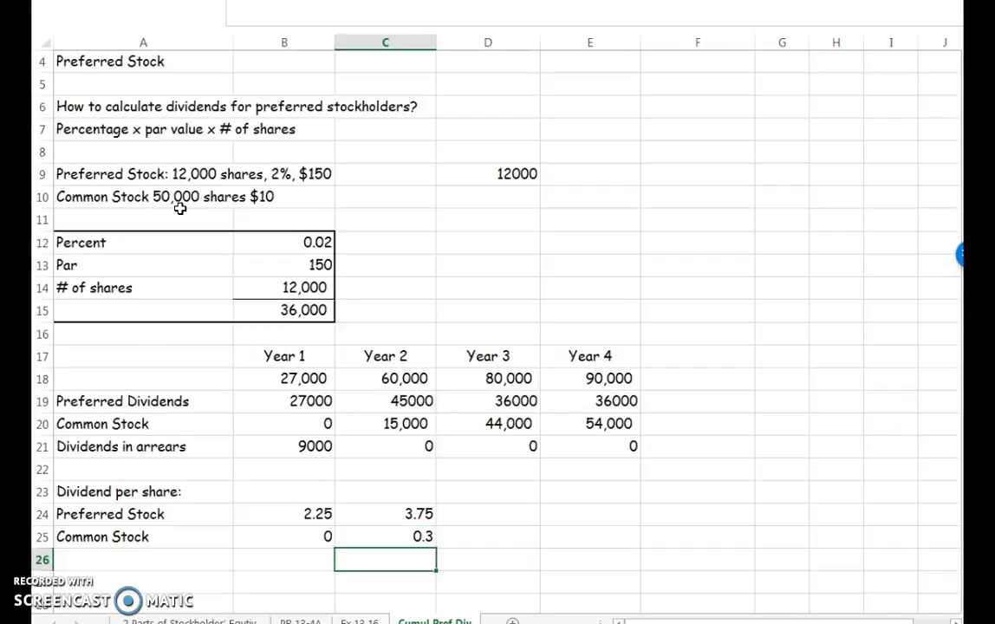
key(Up)
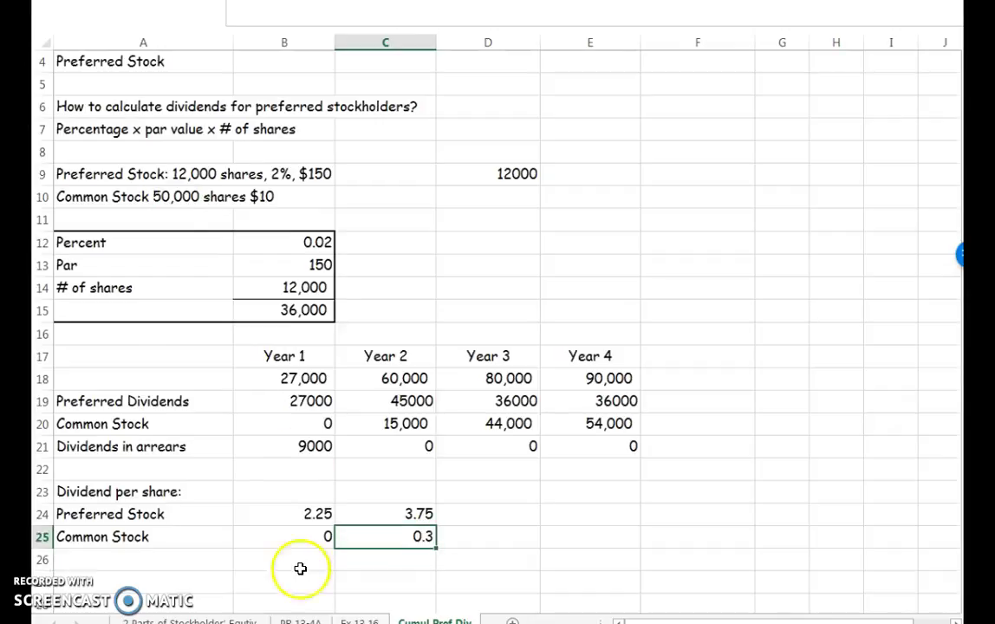
- Calculate the Year 3 preferred dividend per share in D24 as =D19/12000
click(463, 514)
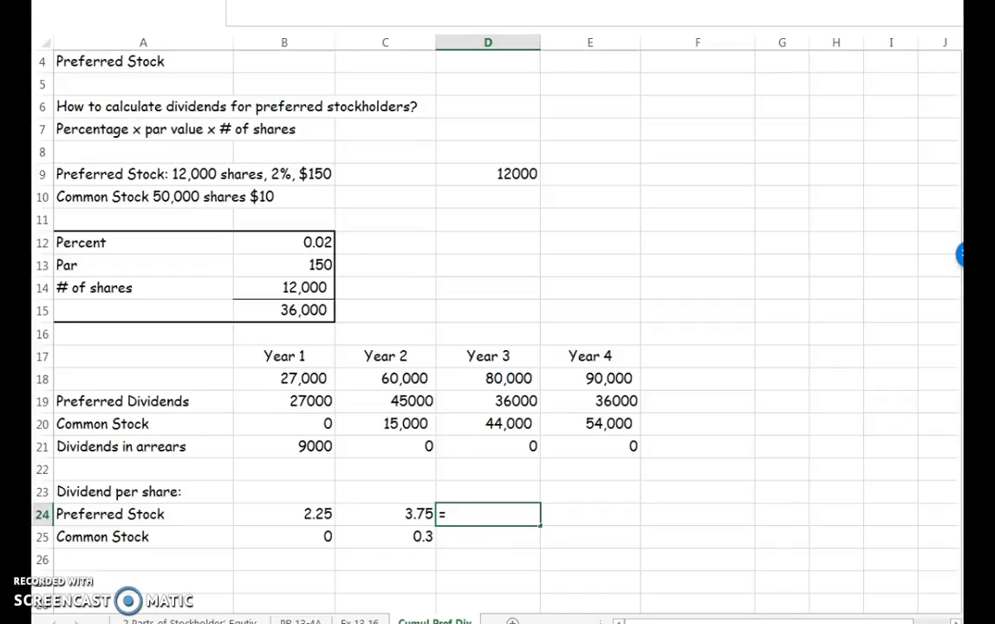
click(487, 402)
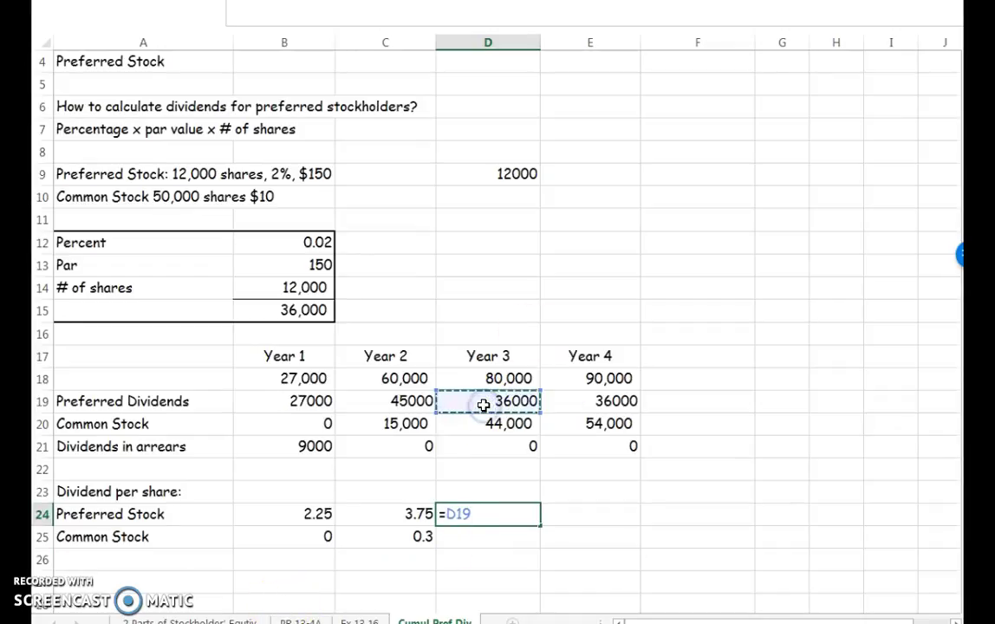
text(/12000)
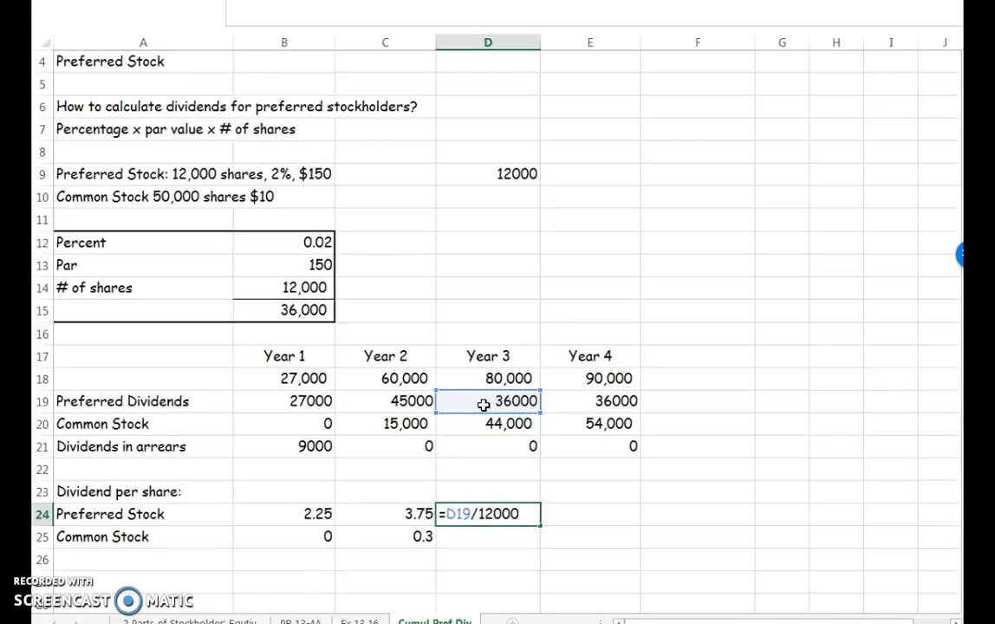
key(Return)
- Calculate the Year 3 common stock dividend per share in D25 as =44000/50000
click(512, 379)
text(=)
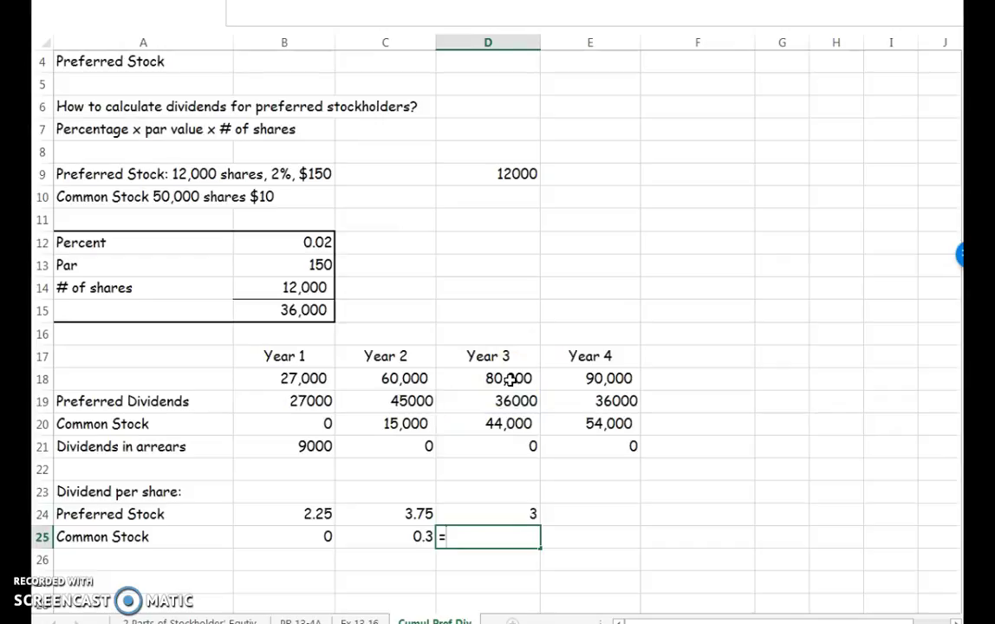
text(44000/50)
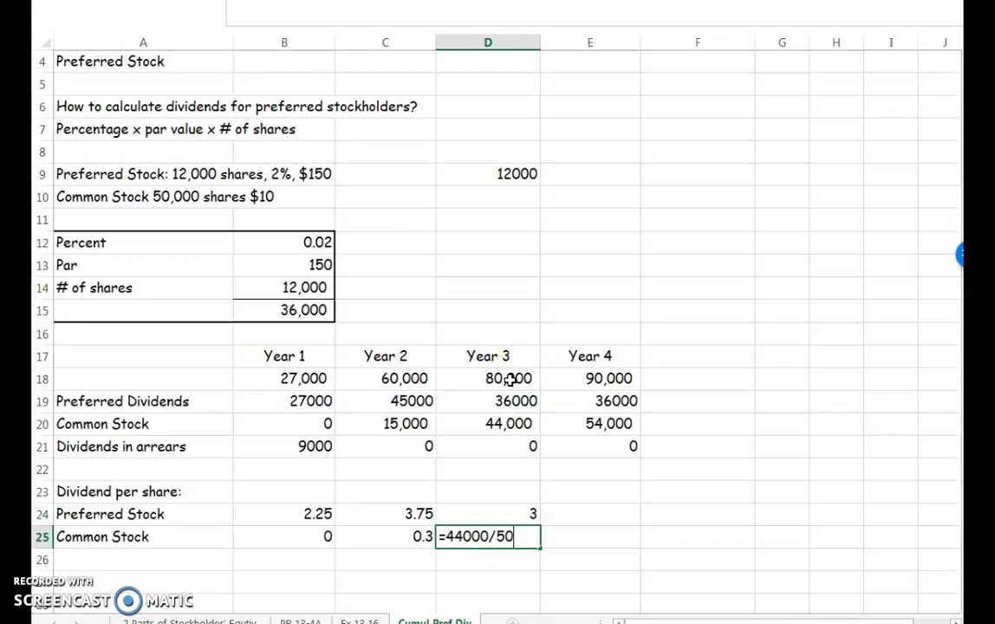
key(Up)
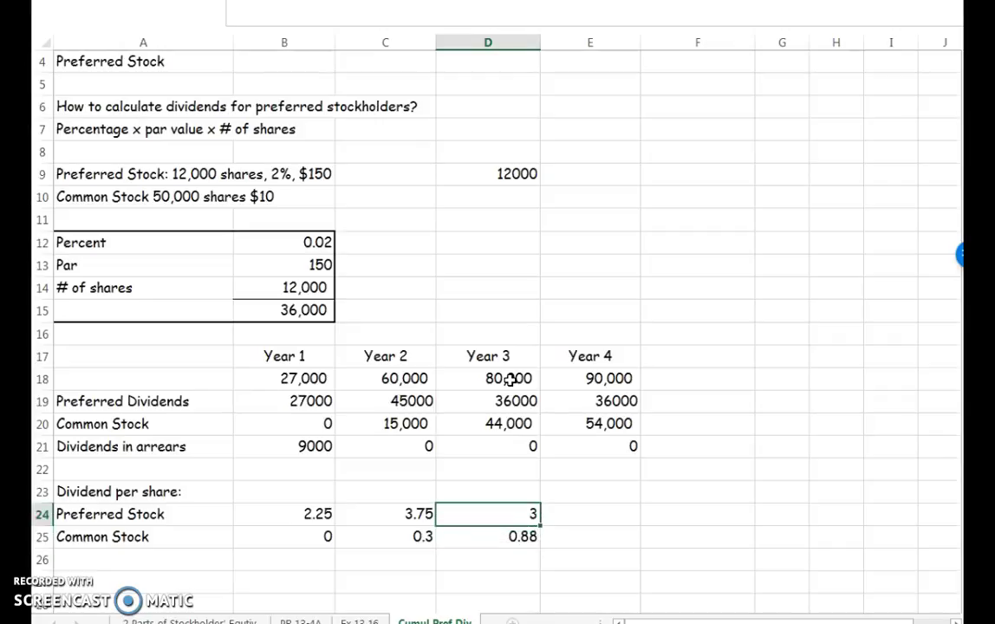
- Calculate the Year 4 preferred dividend per share in E24 as =36000/12000
key(Up)
key(Right)
key(Down)
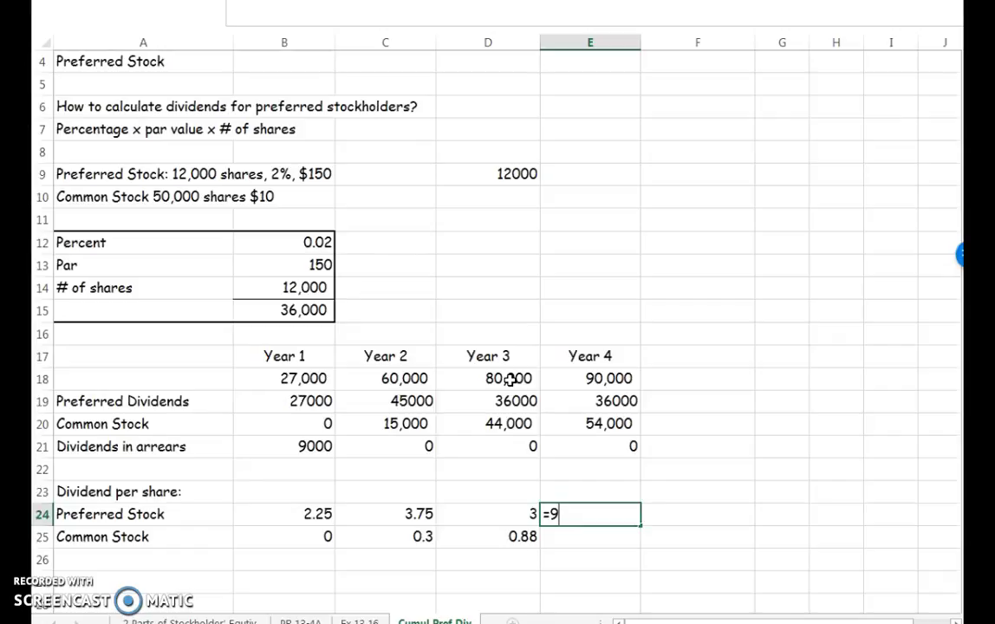
text(=36000)
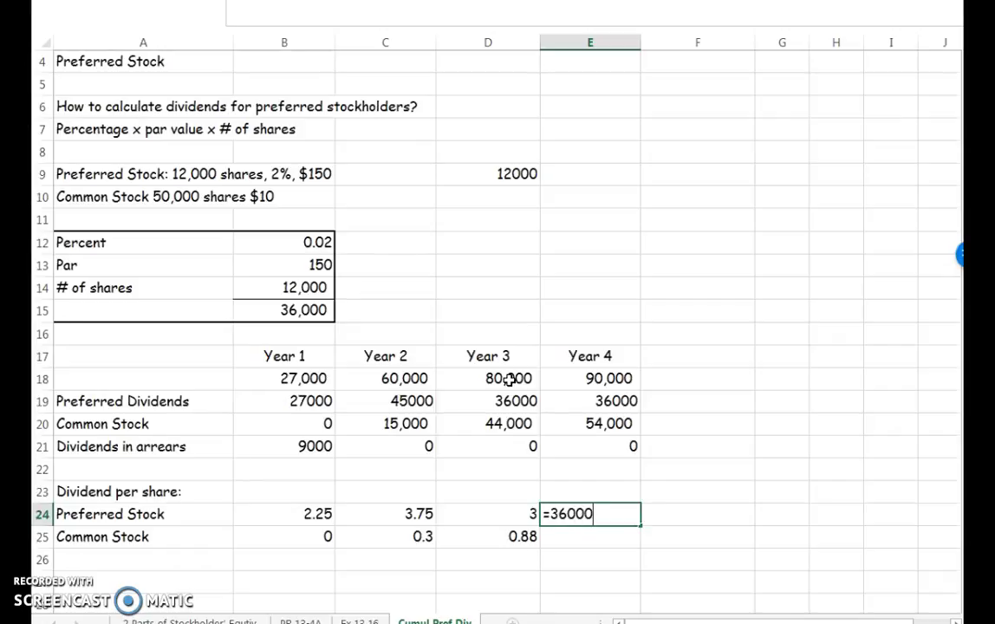
text(/12000)
key(Return)
- Calculate the Year 4 common stock dividend per share in E25 as =54000/50000
click(612, 423)
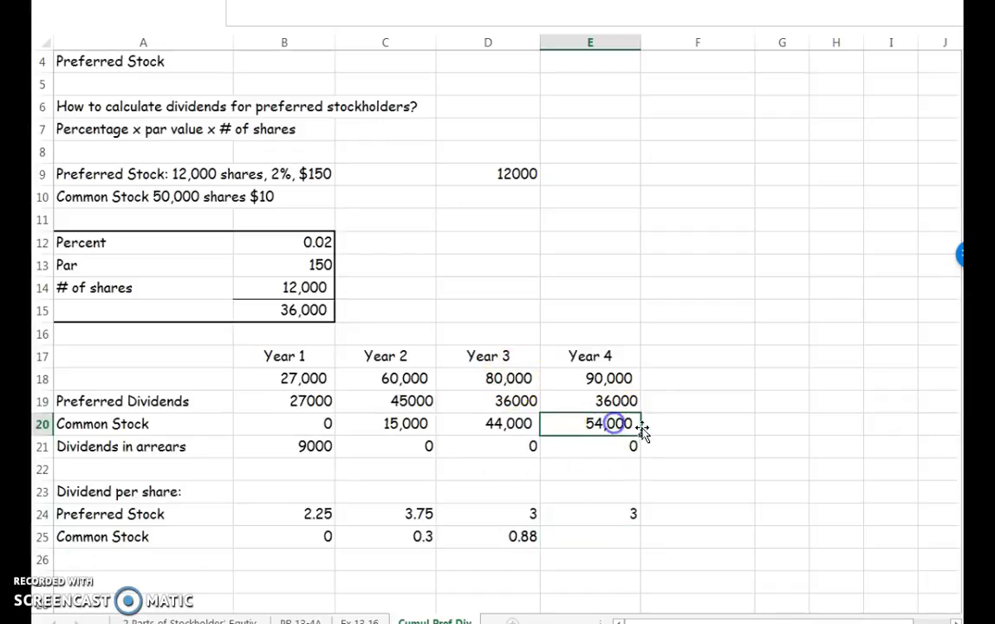
click(616, 542)
text(=54000/)
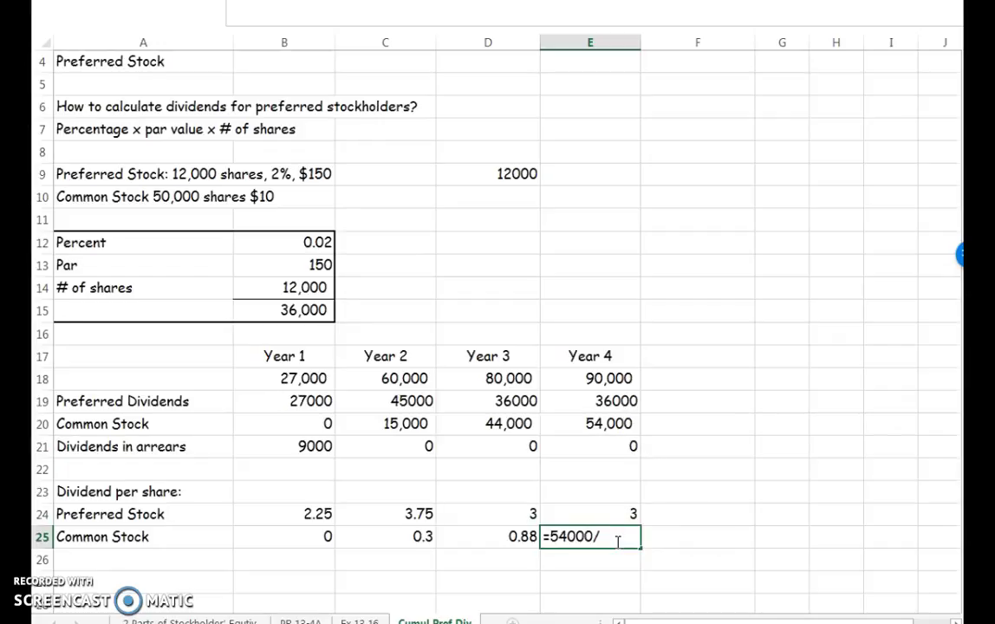
text(50000)
key(Return)
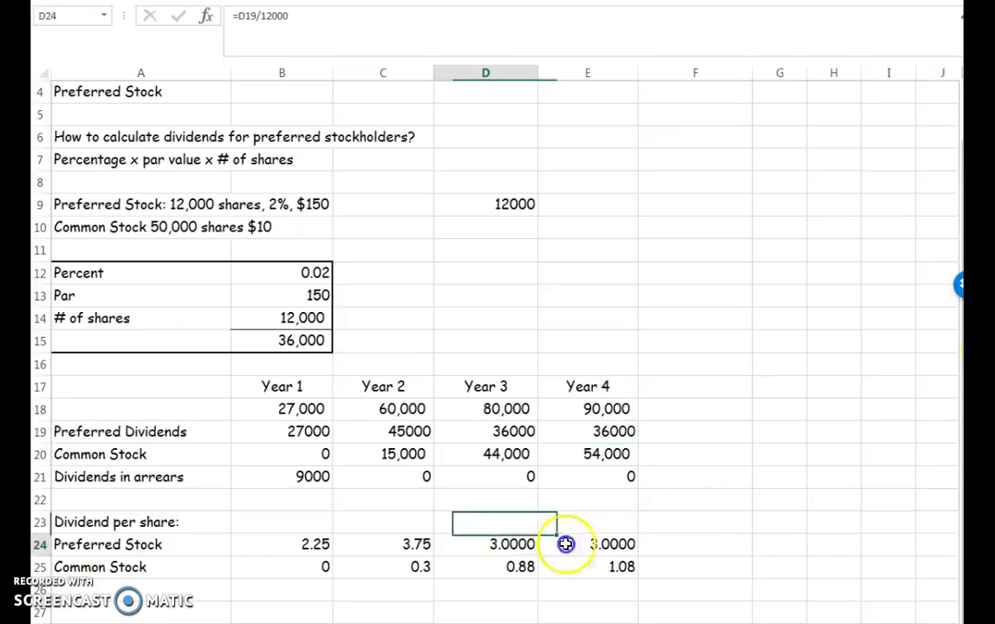
- Format the Year 3 and Year 4 preferred dividends per share in D24:E24 to show two decimal places
shift+click(584, 542)
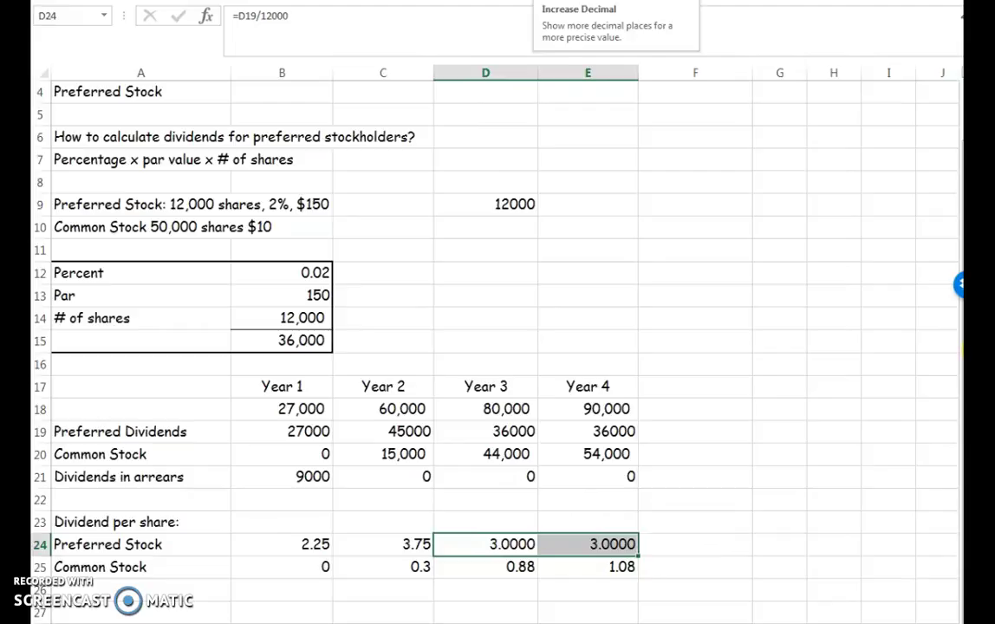
key(alt+h)
key(9)
key(alt+h)
key(9)
key(alt+h)
key(9)
key(alt+h)
key(0)
click(568, 276)
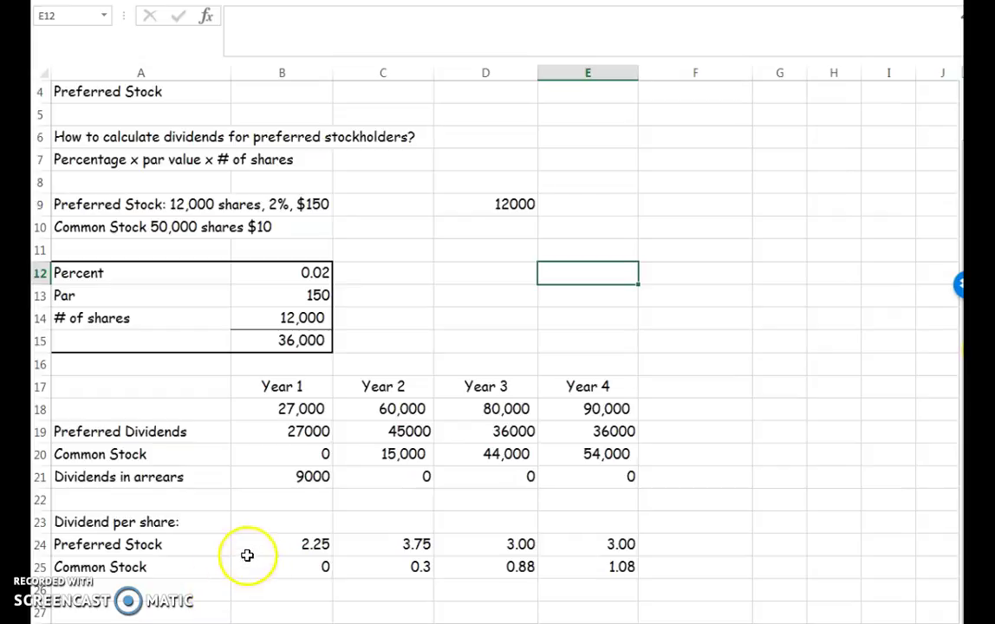
- Review the Year 1 and Year 4 dividends per share for both stock classes and the Year 1 dividends in arrears
click(303, 545)
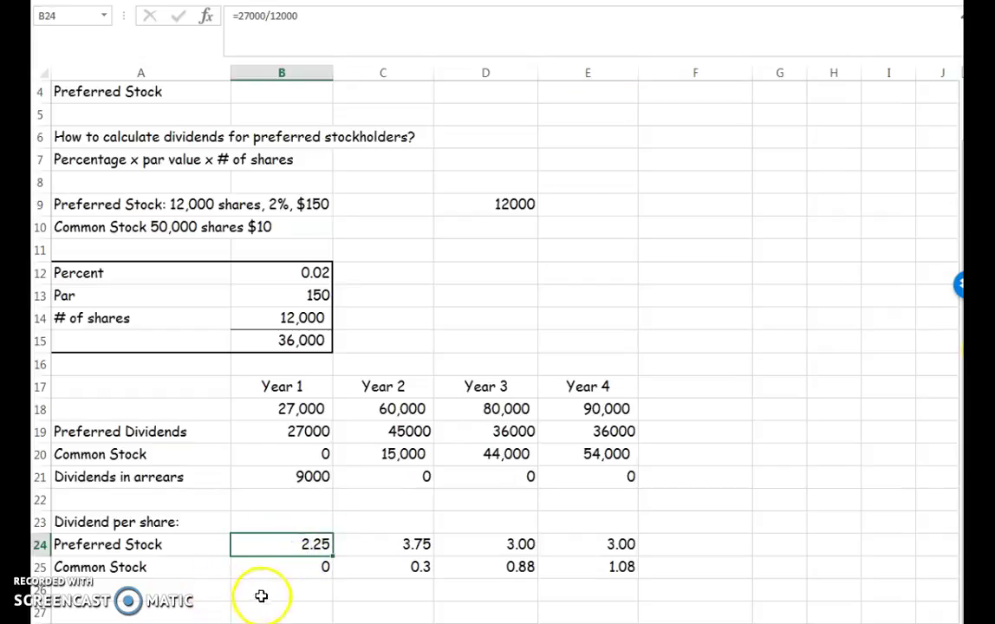
click(286, 566)
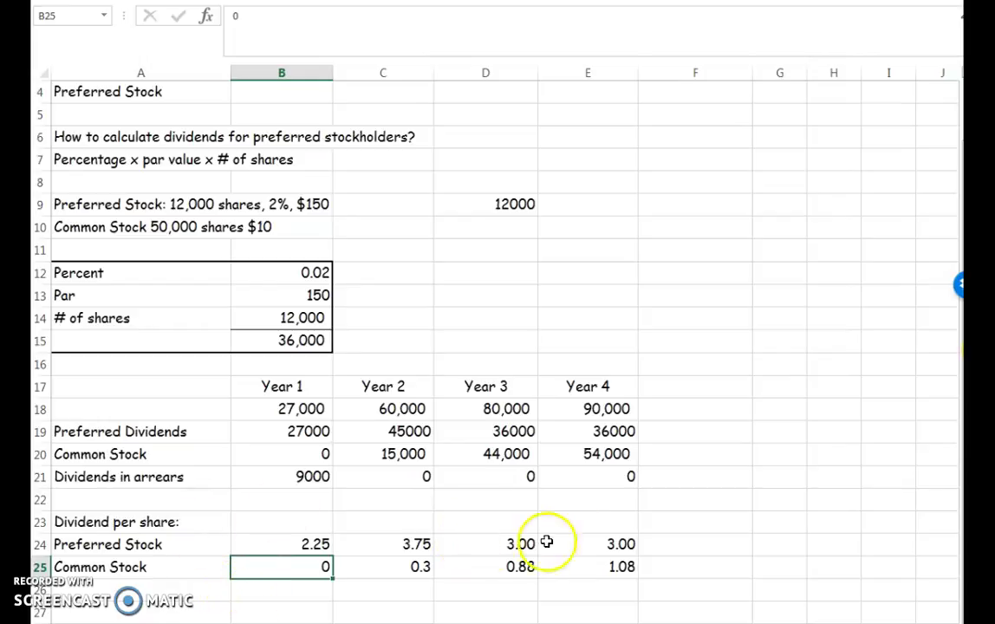
click(609, 541)
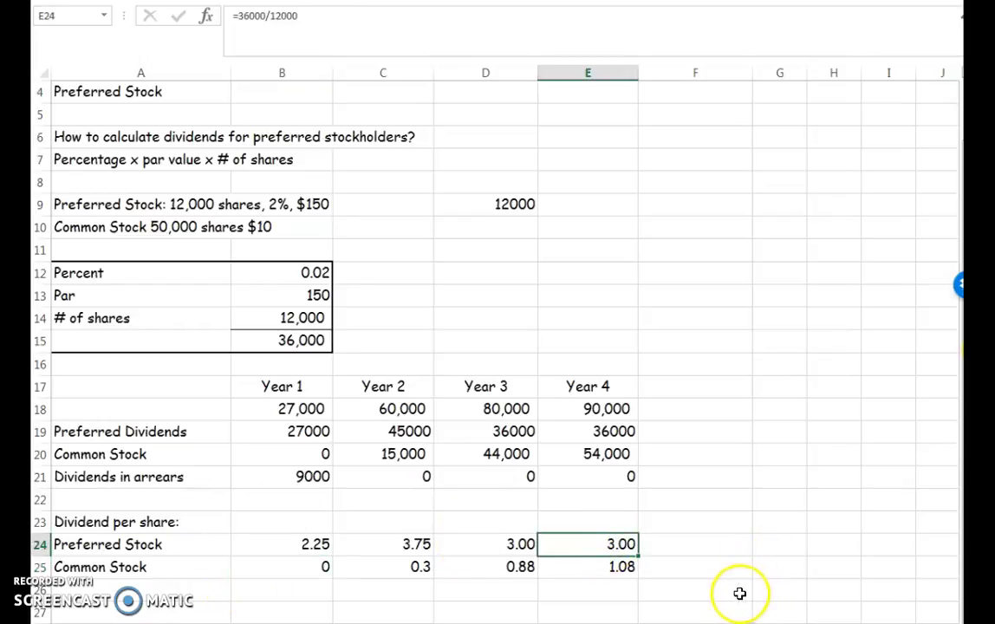
click(621, 569)
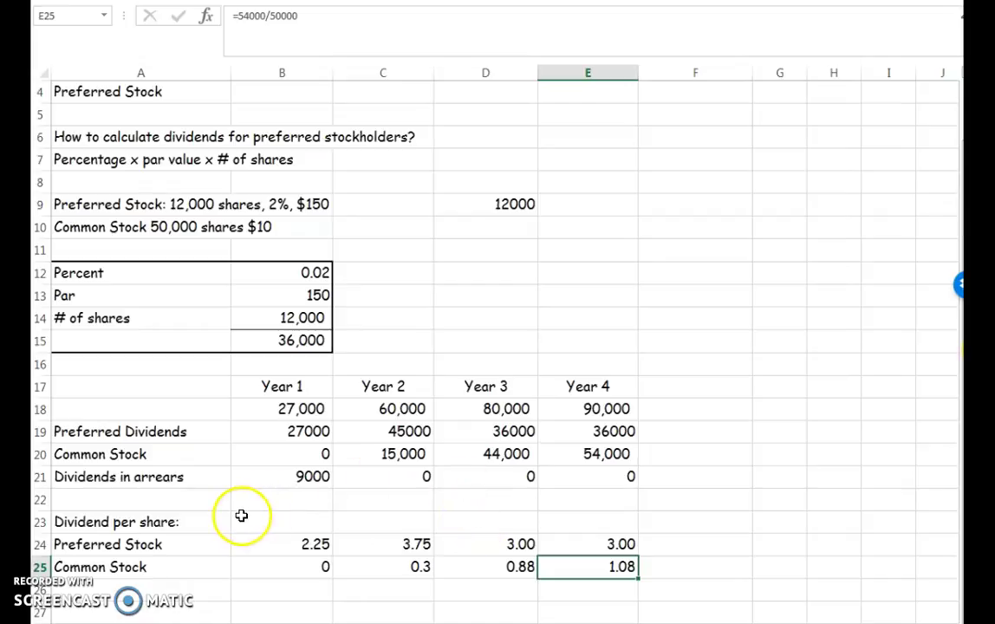
click(121, 477)
click(284, 478)
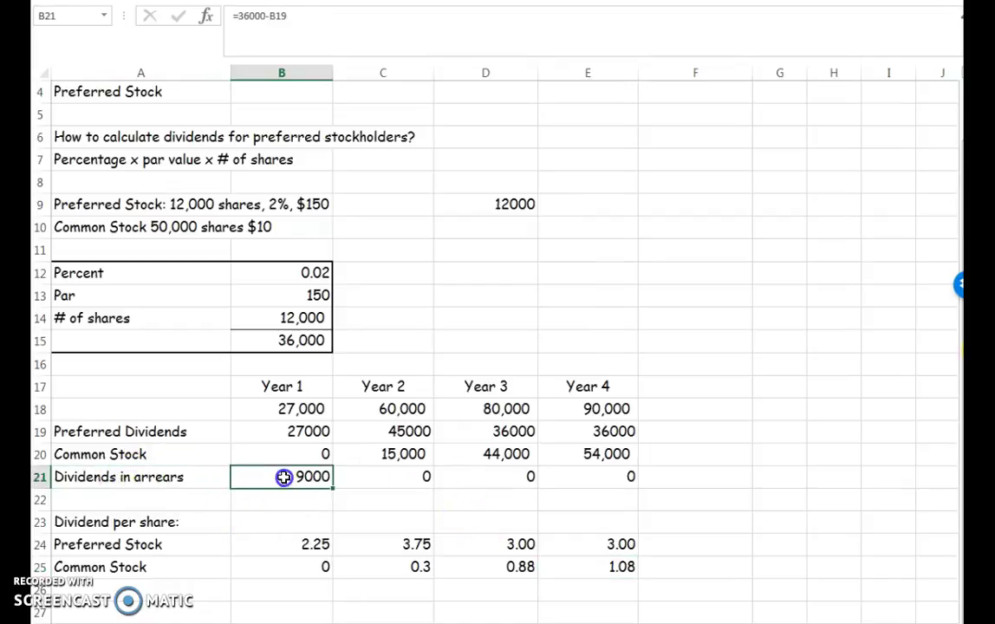